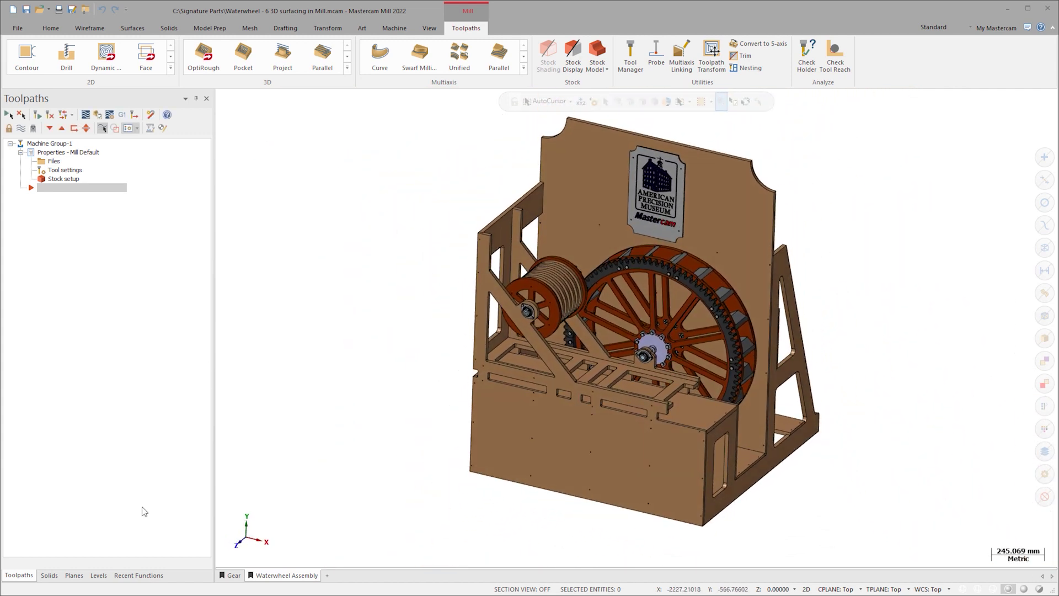
Hide level 2 Waterwheel so only level 3 Driven Gear is visible
left_click(99, 575)
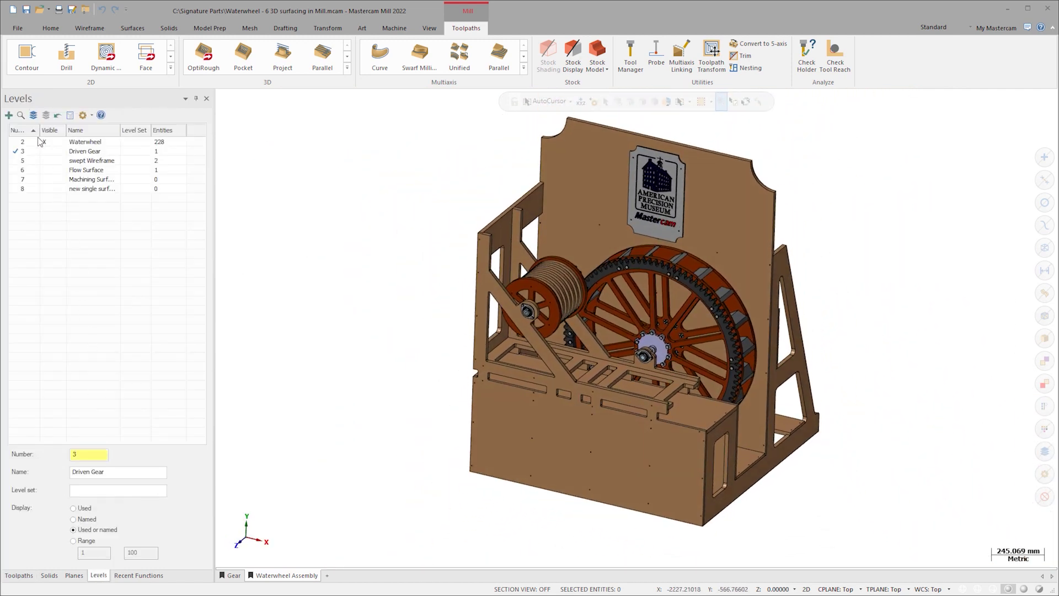
left_click(47, 142)
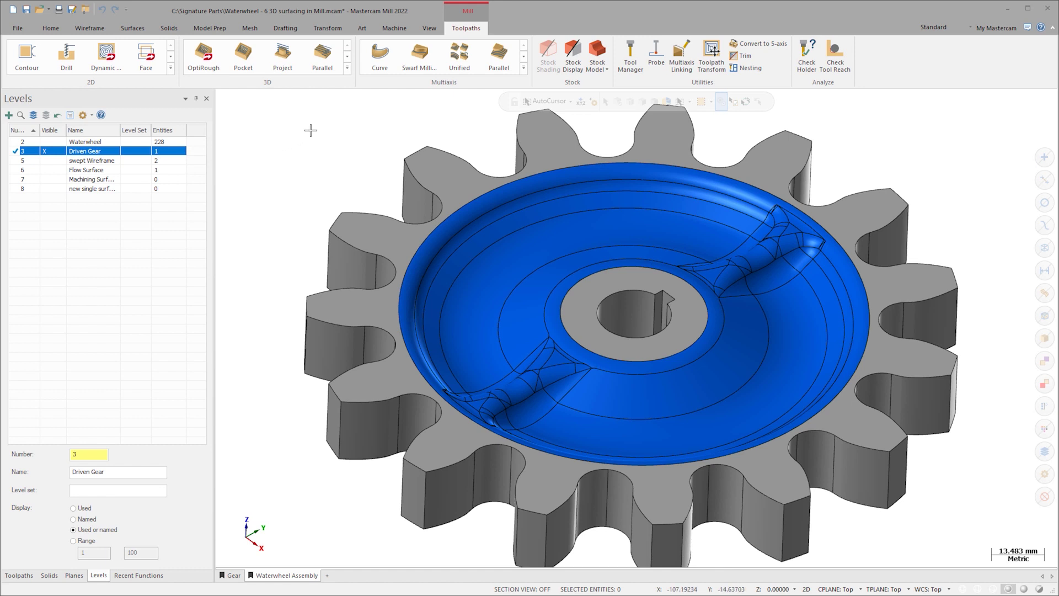
Start a 3D high-speed Spiral toolpath on the gear's dish floor face
left_click(346, 71)
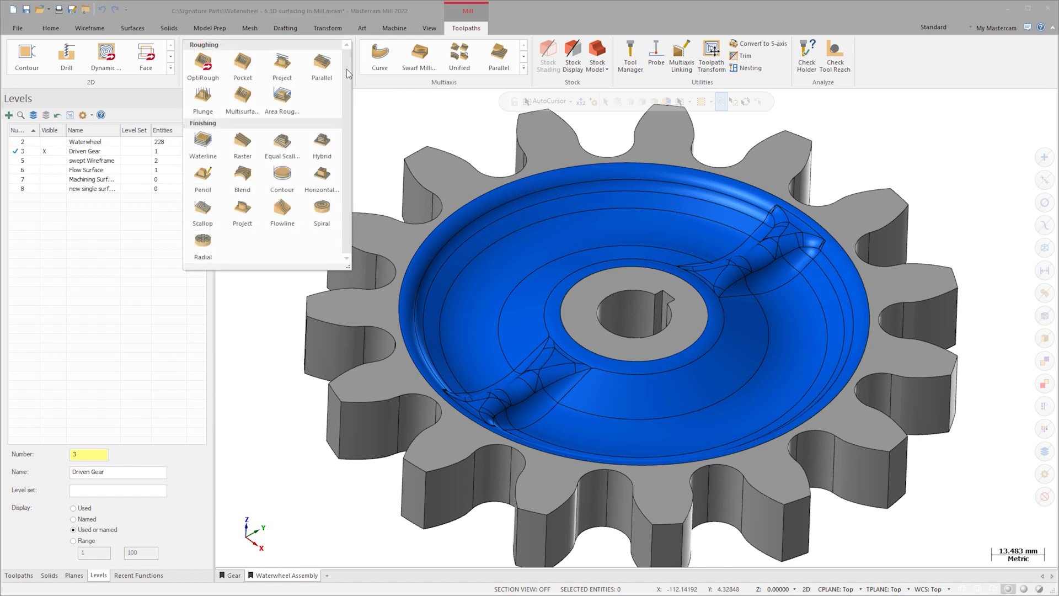
left_click(321, 210)
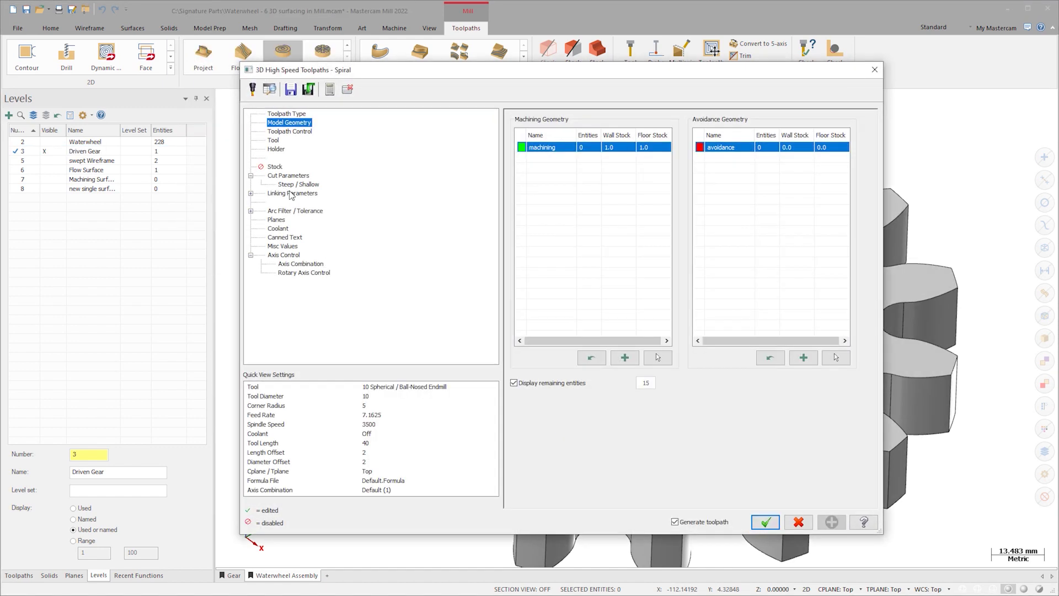
left_click(661, 362)
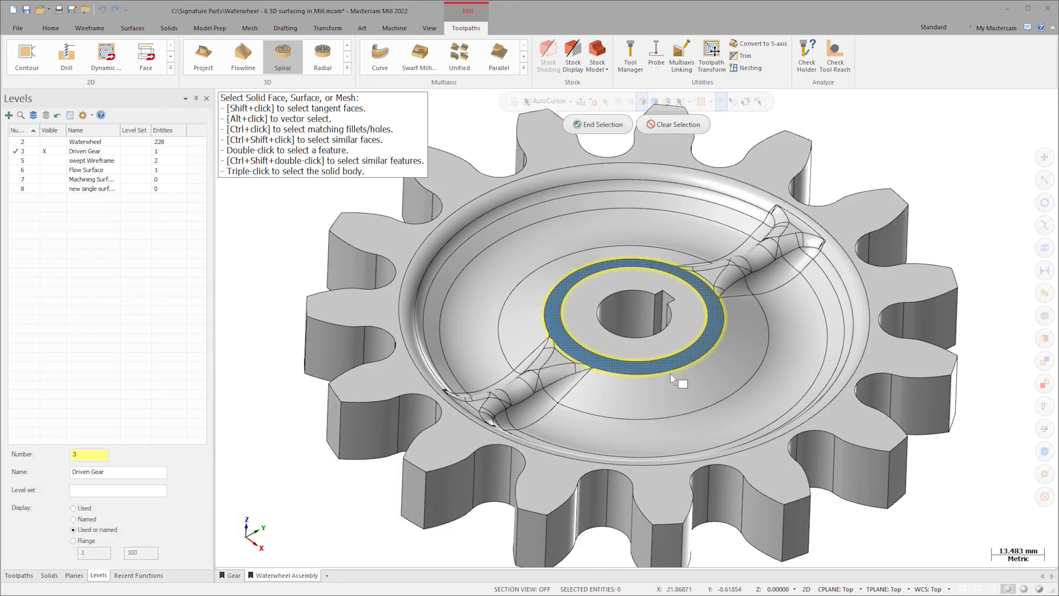
left_click(728, 407)
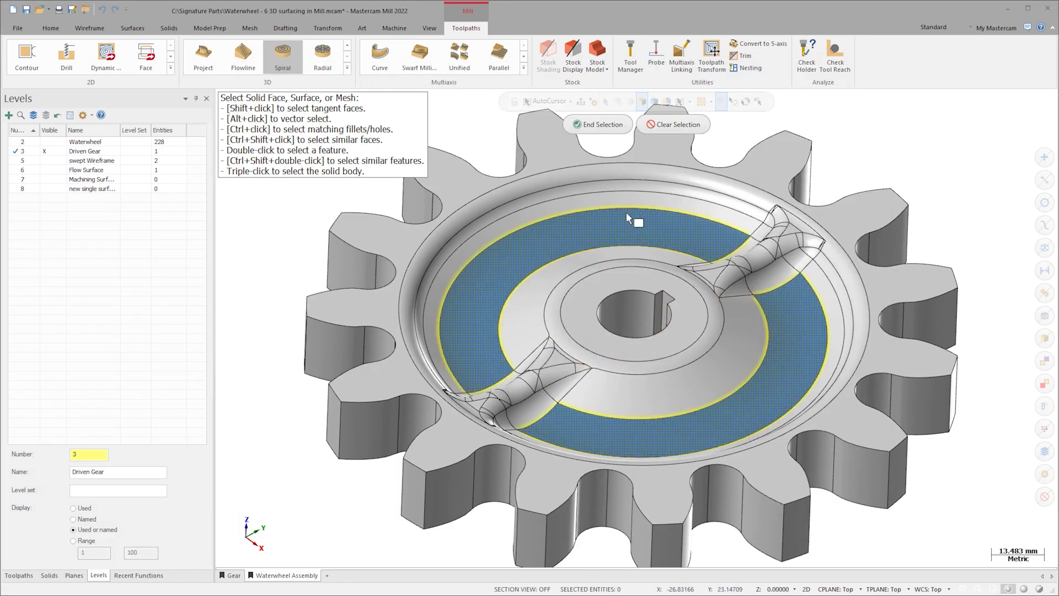
left_click(597, 125)
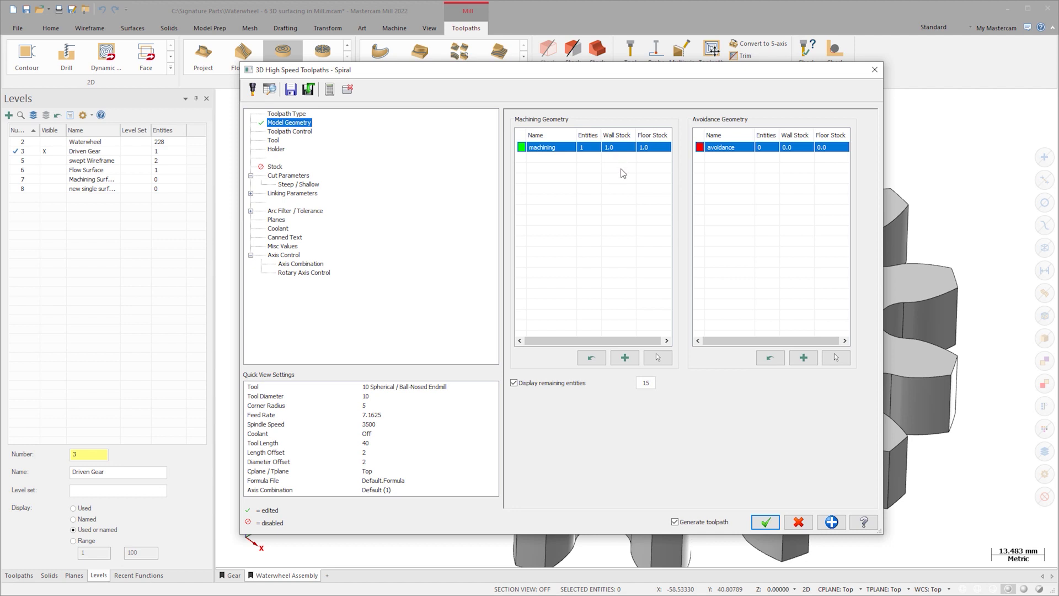
Set wall and floor stock to 0.0 and use tool 2, the 10 mm ball-nosed endmill
left_click(597, 362)
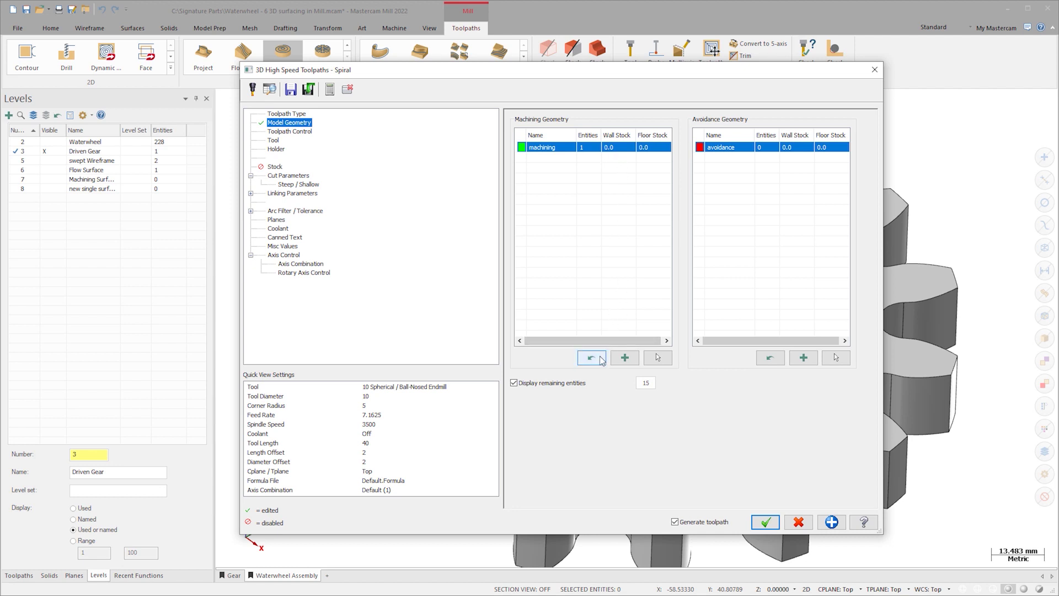
left_click(274, 139)
left_click(613, 154)
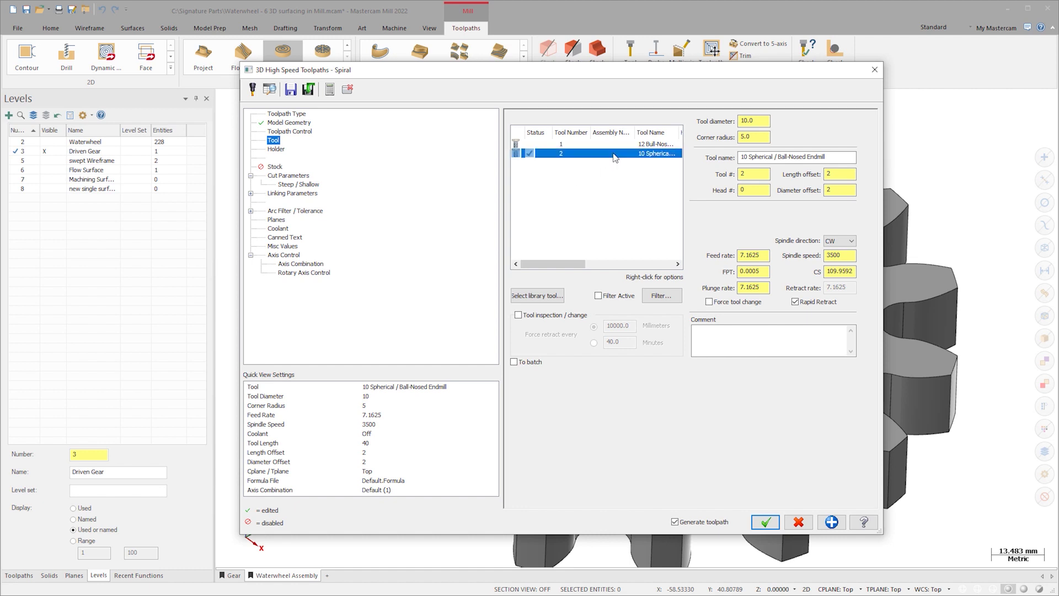
left_click(289, 177)
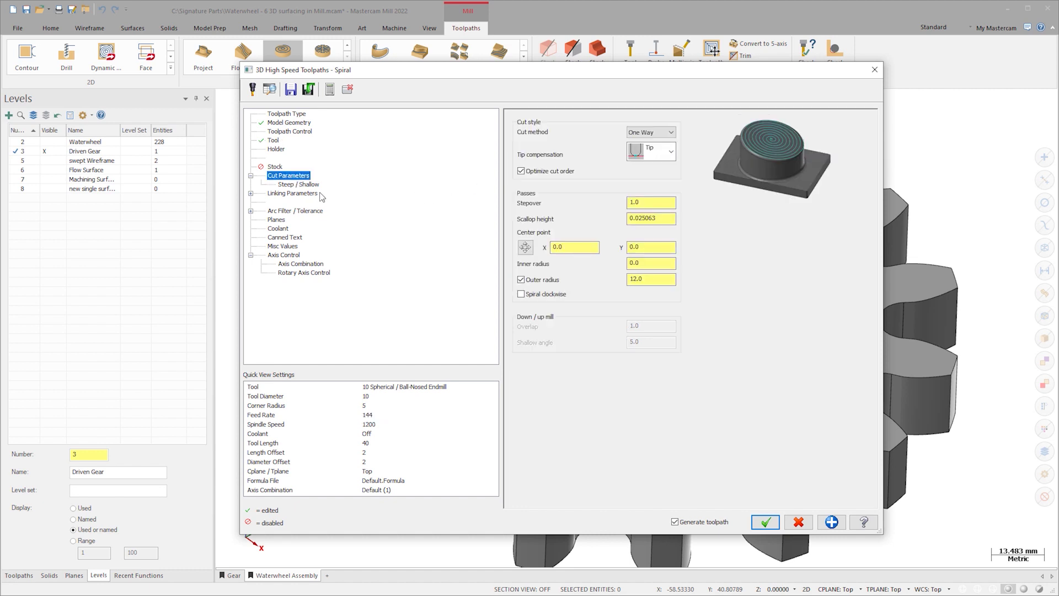
Take inner radius 34.476658 and outer radius 49.400998 from gear arcs, then generate
right_click(652, 262)
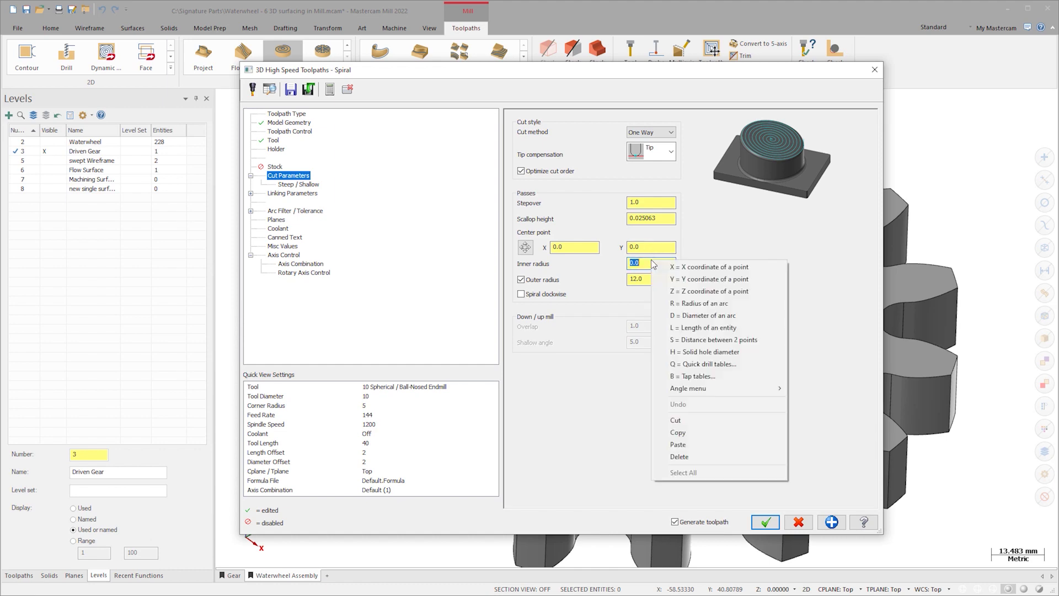
left_click(692, 305)
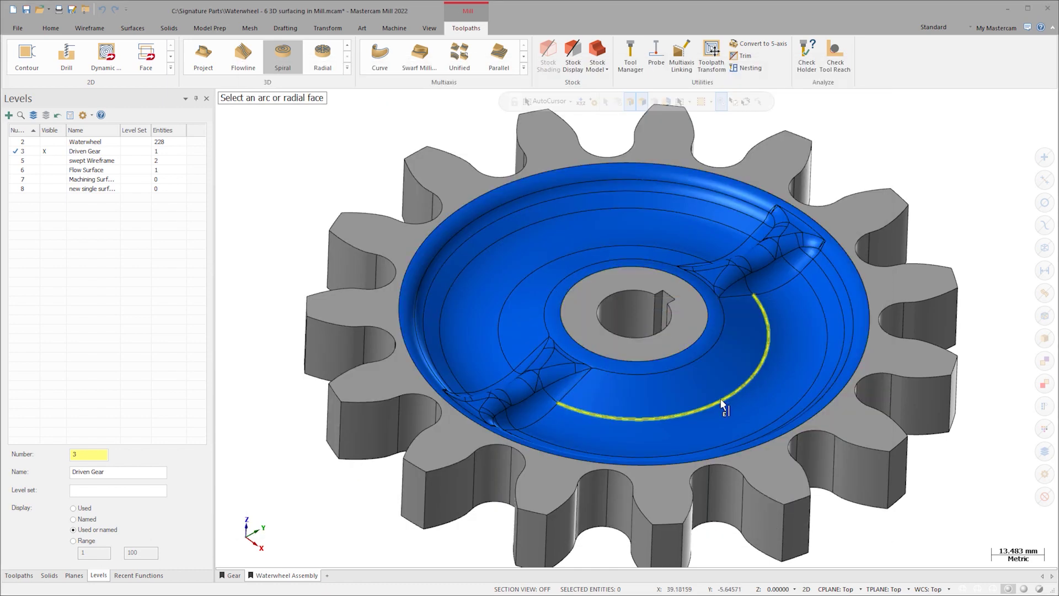
left_click(721, 398)
right_click(662, 280)
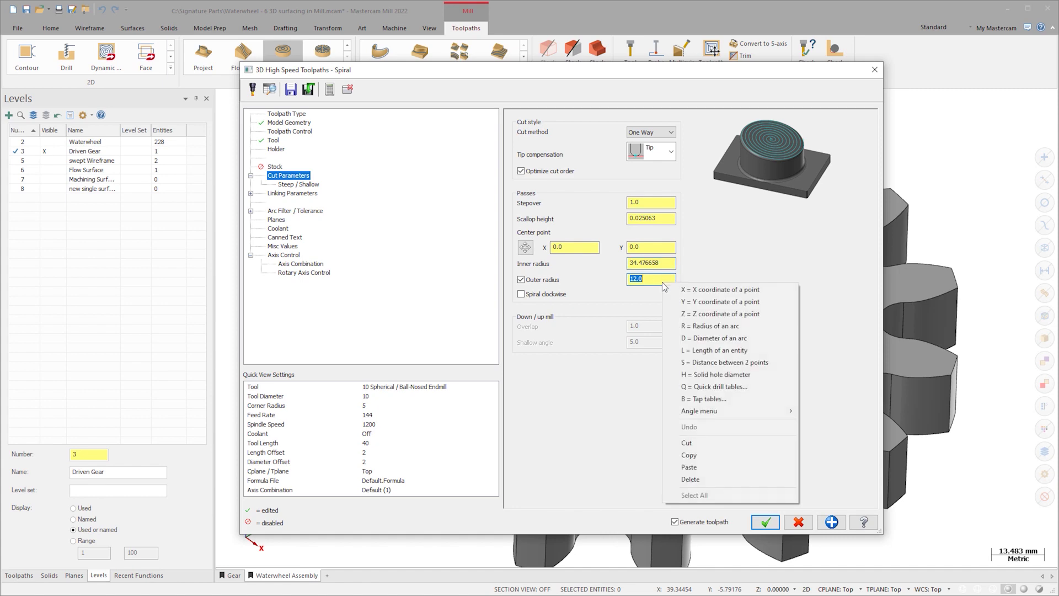
left_click(709, 326)
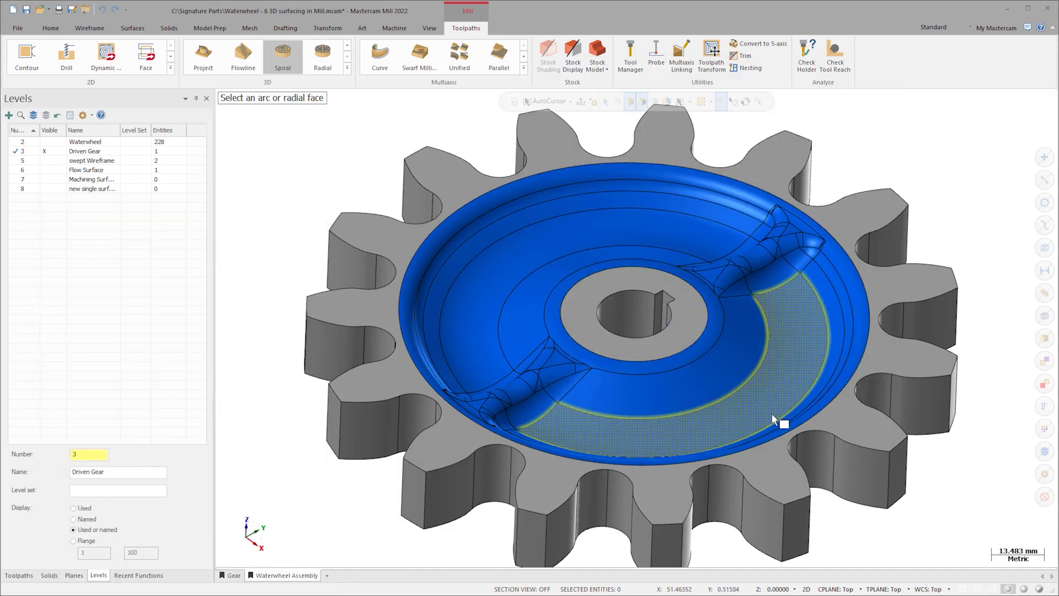
left_click(773, 416)
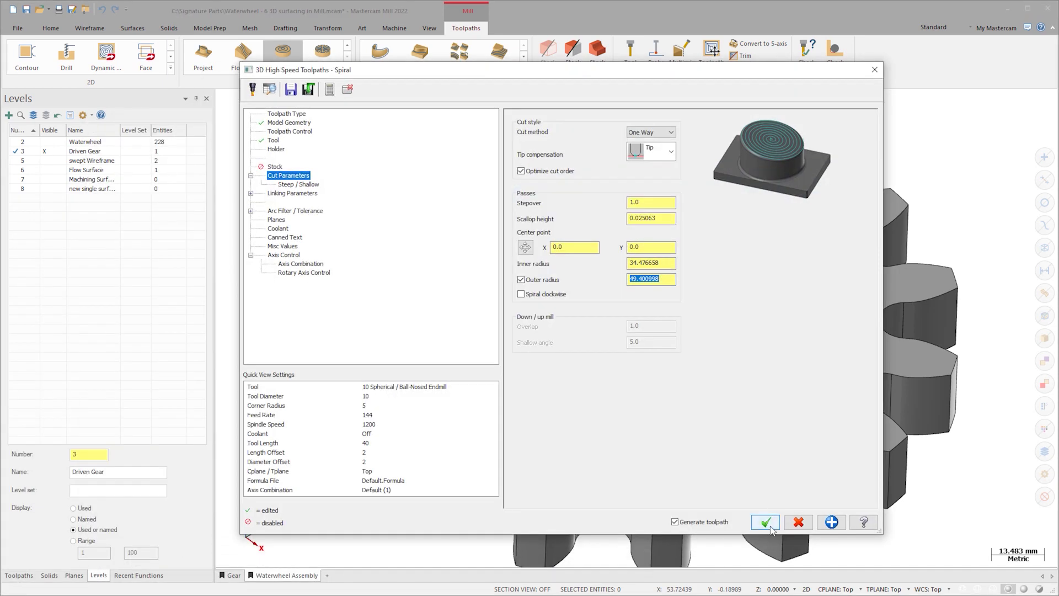
left_click(766, 522)
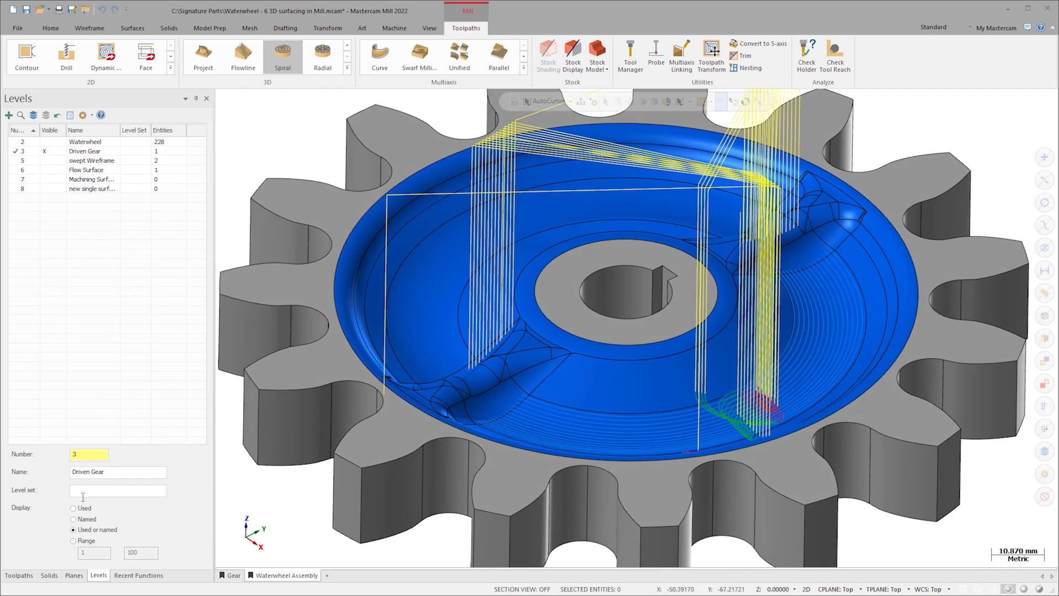
Add a second dish face to the spiral toolpath's model geometry and accept
left_click(19, 575)
left_click(74, 205)
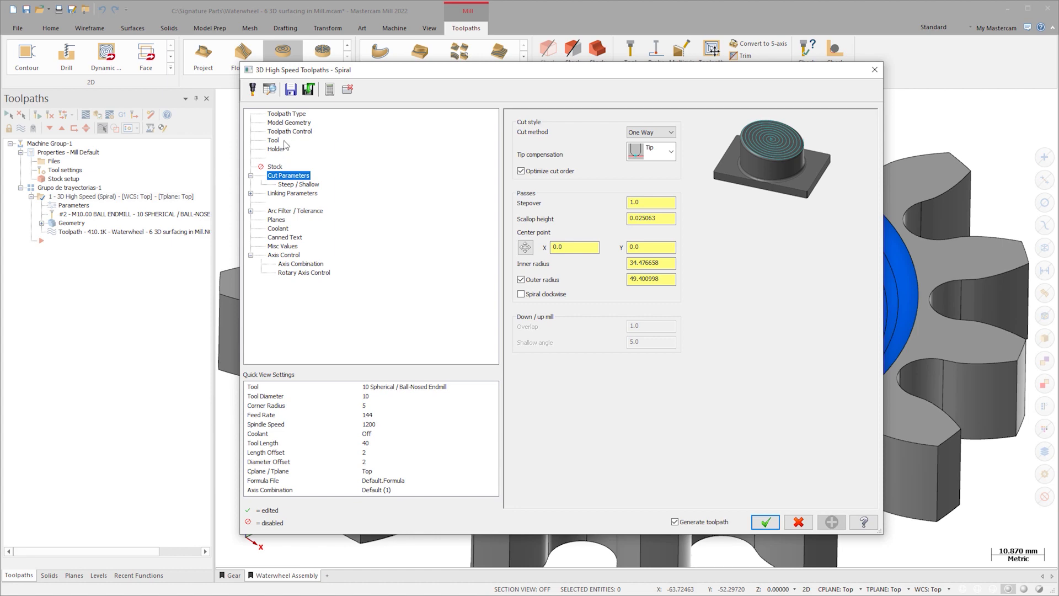
left_click(289, 123)
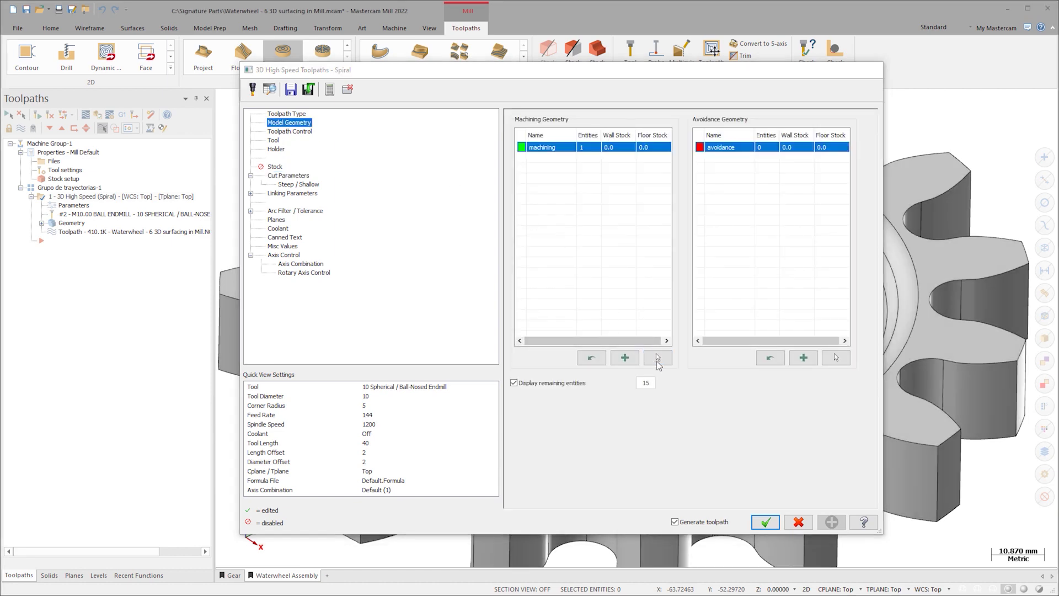
left_click(655, 354)
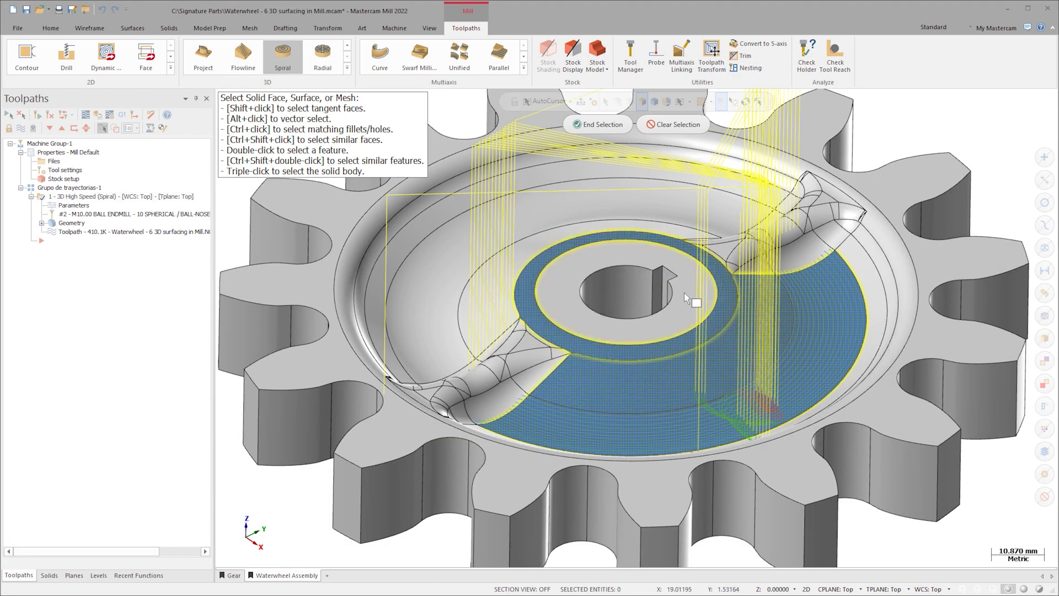
left_click(617, 141)
left_click(608, 122)
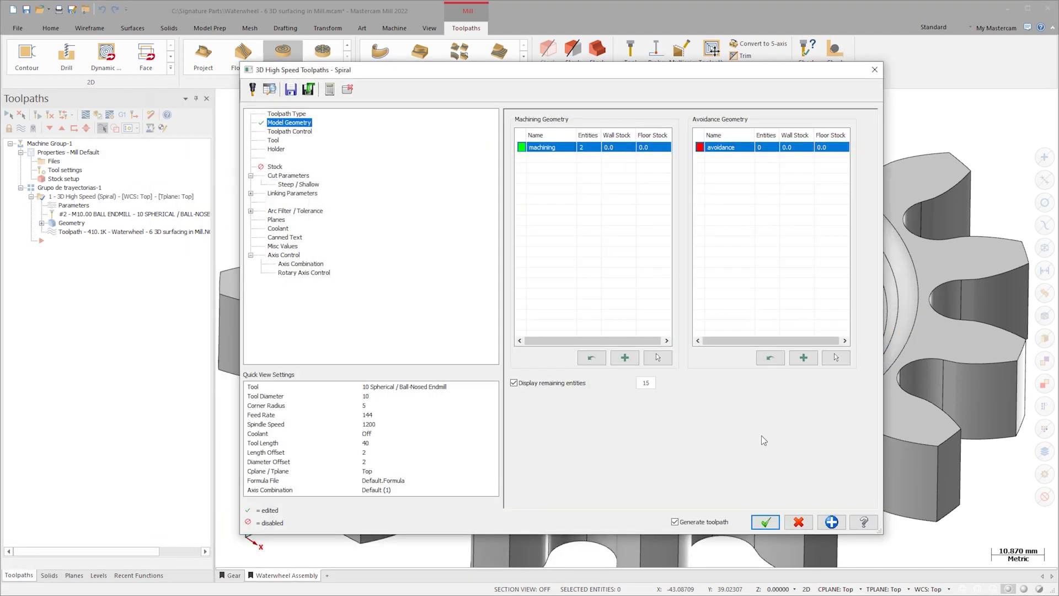
left_click(763, 521)
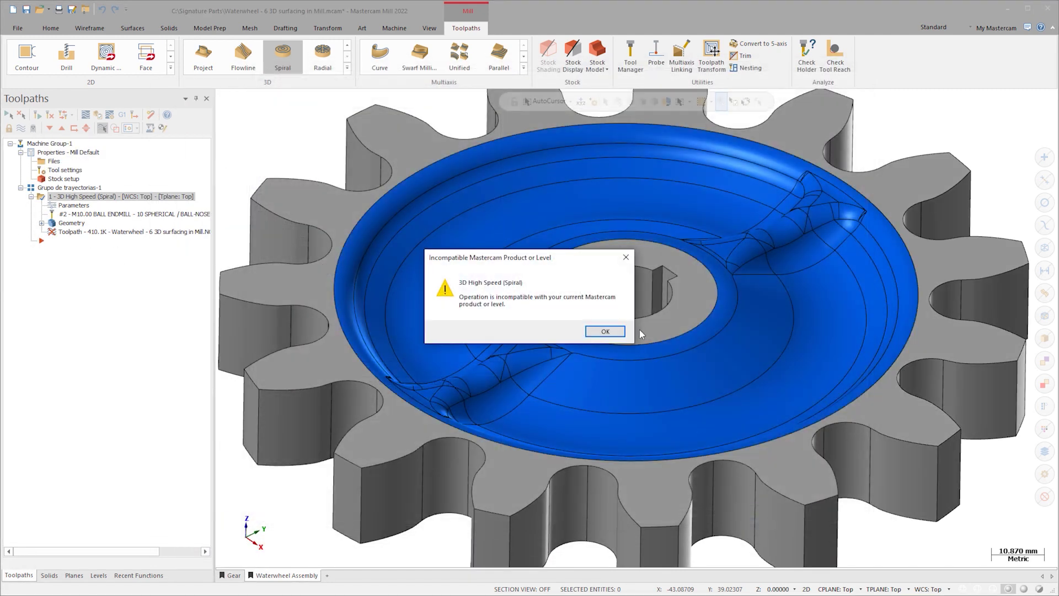
Dismiss the Incompatible Mastercam Product or Level warning with OK
left_click(604, 331)
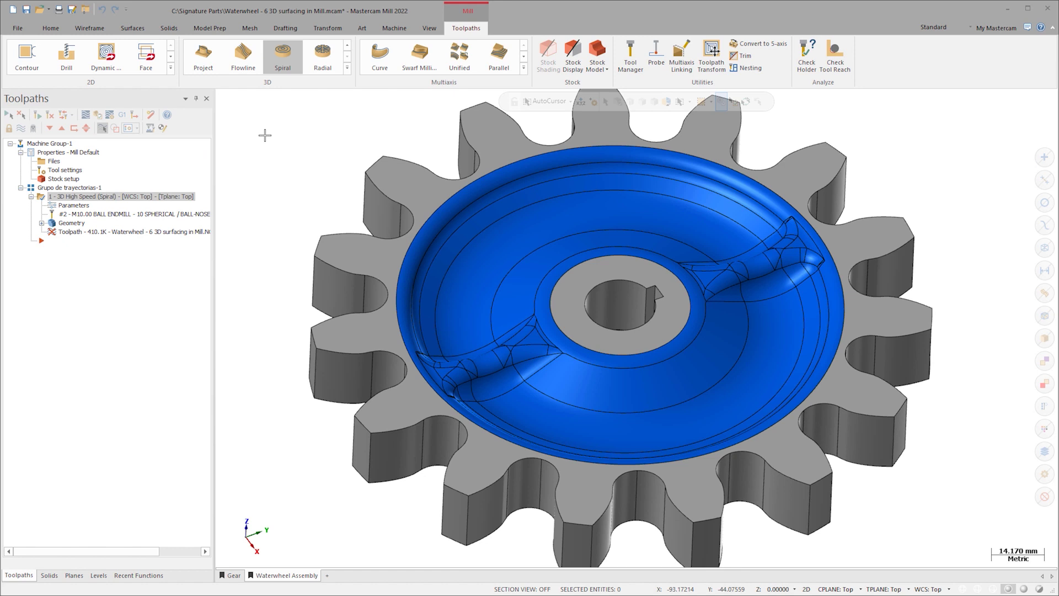
Create surfaces from the gear body's solid faces without a separate untrimmed level
left_click(135, 30)
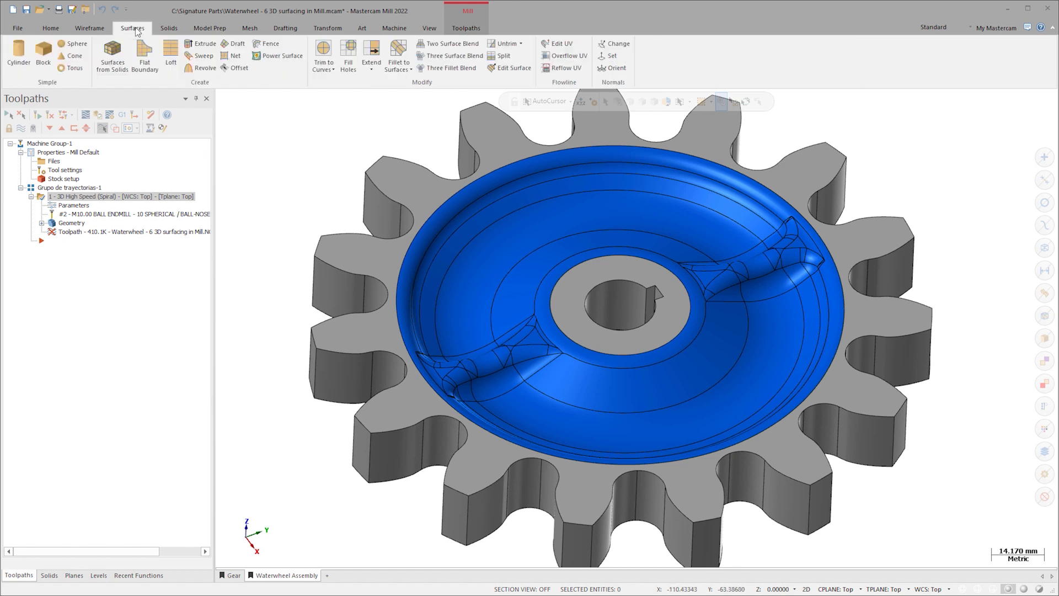
left_click(113, 55)
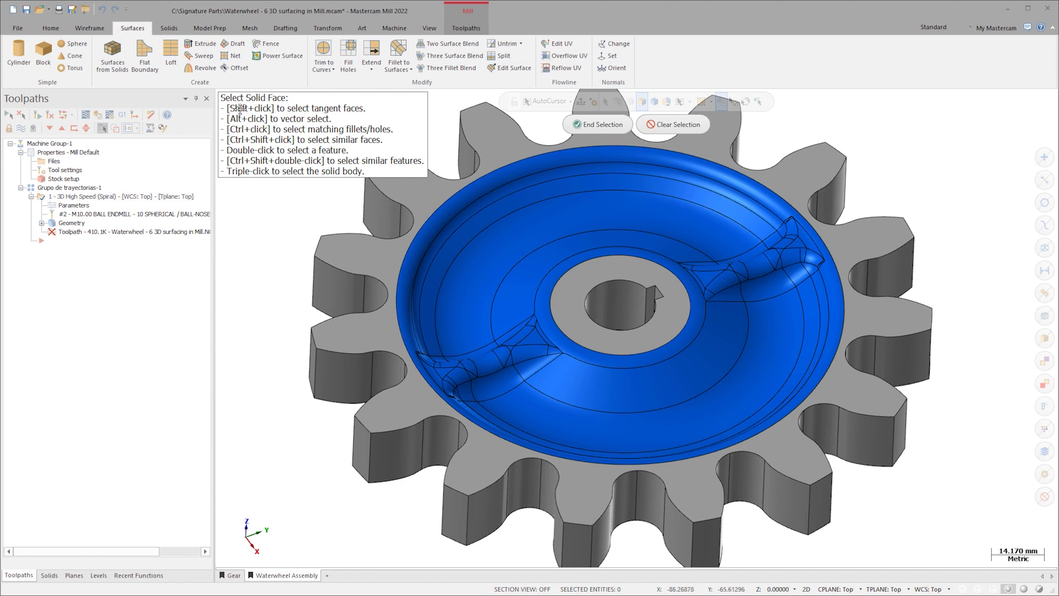
triple_click(615, 398)
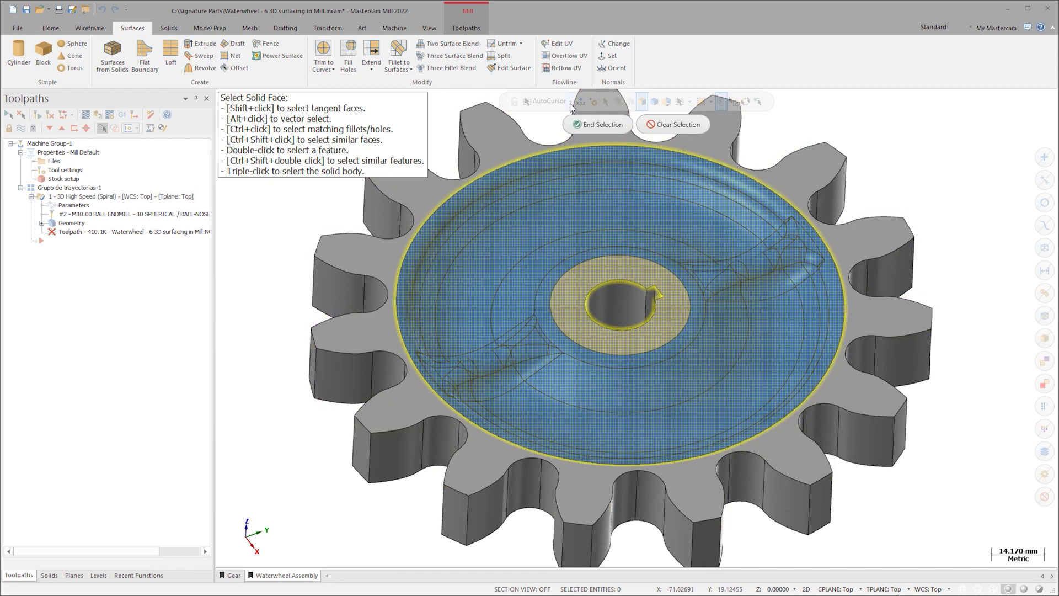
left_click(599, 125)
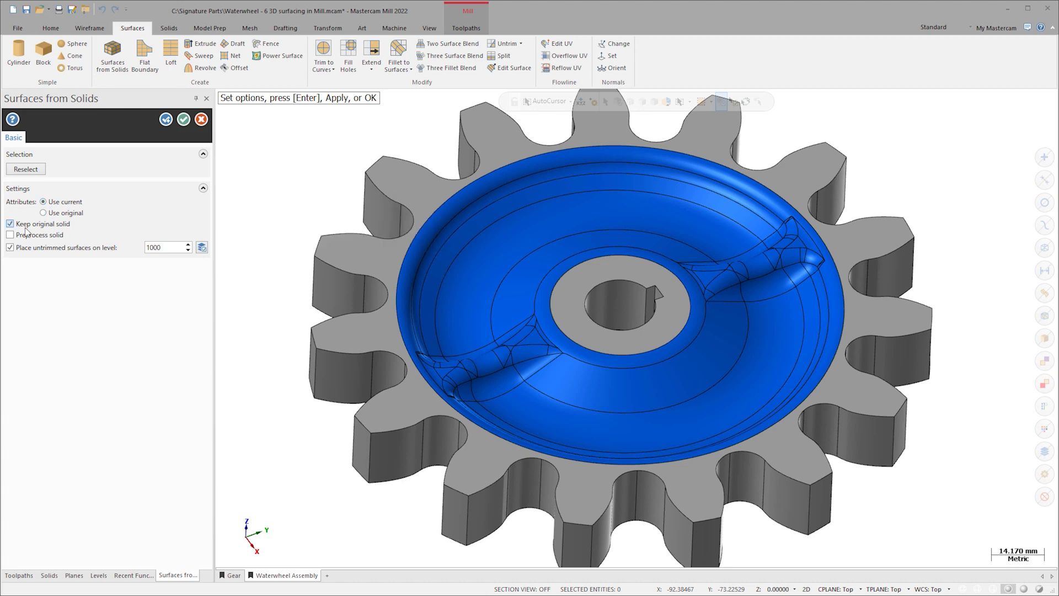
left_click(10, 248)
left_click(184, 121)
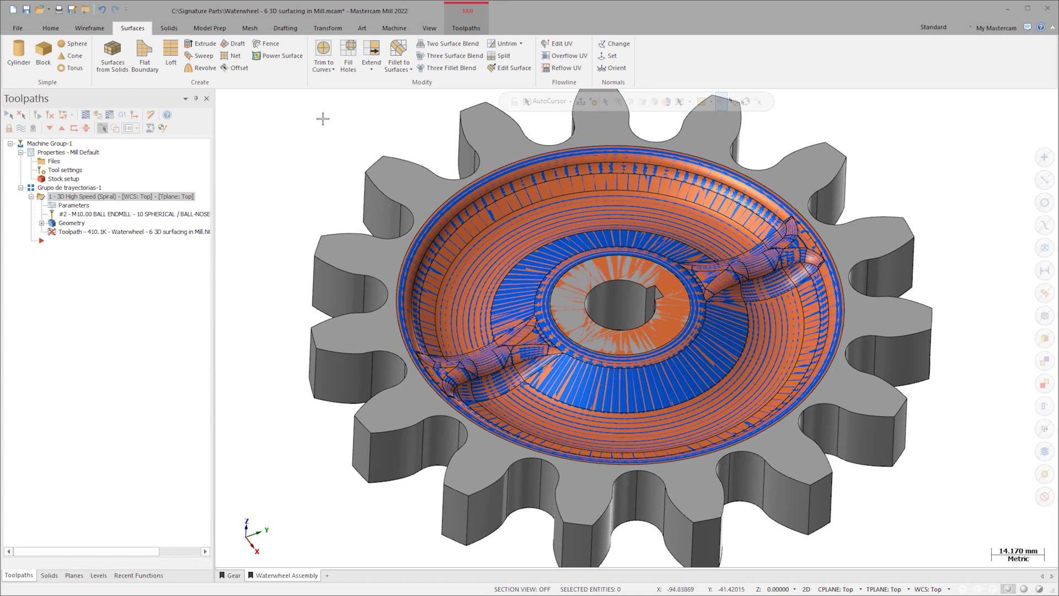
Fill the centre hole of the dish surface with a surface
left_click(346, 51)
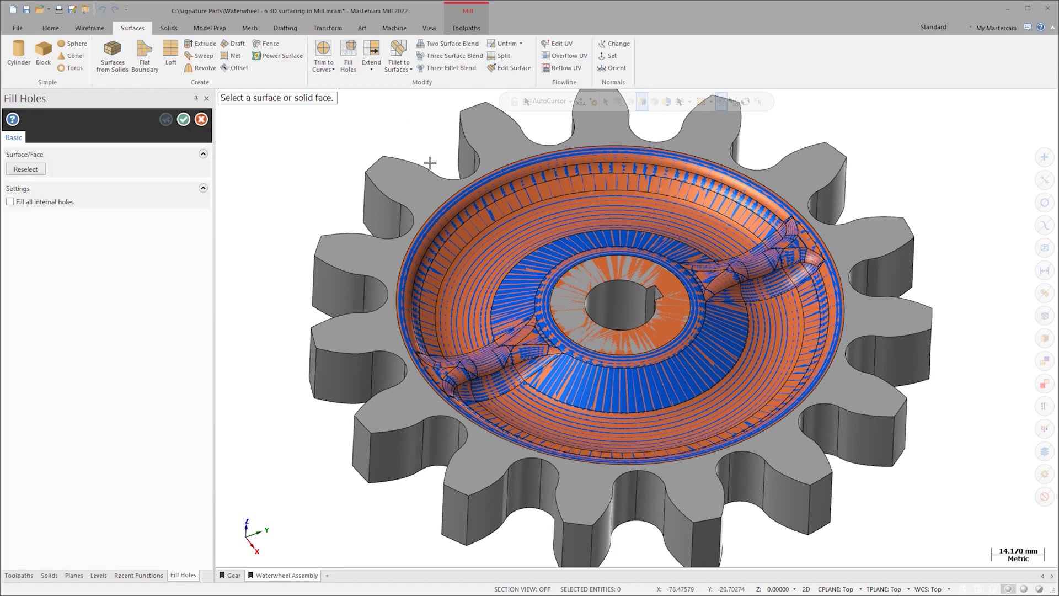
left_click(635, 337)
left_click(623, 305)
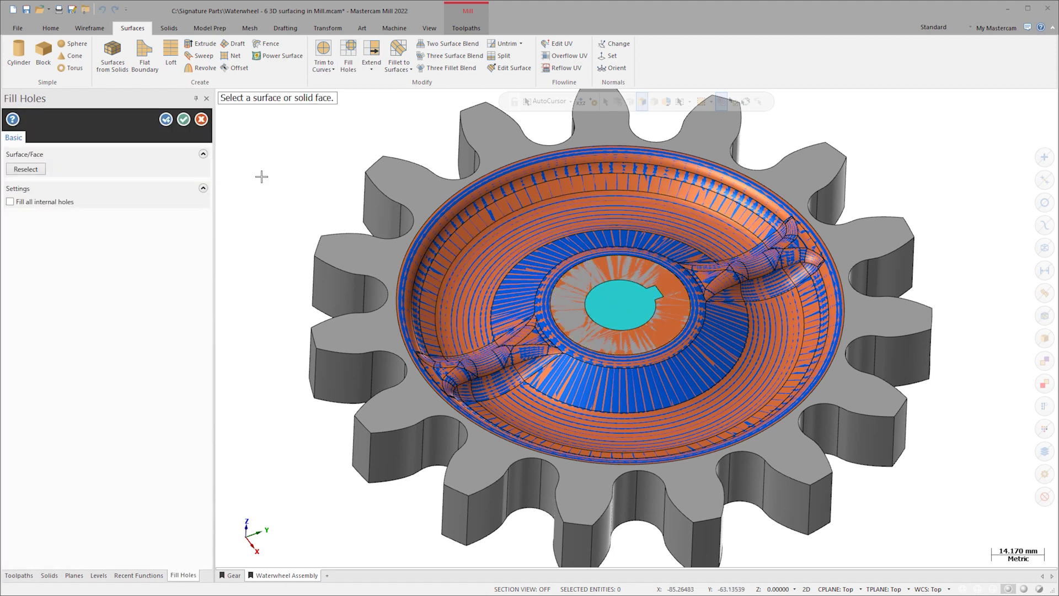
left_click(184, 120)
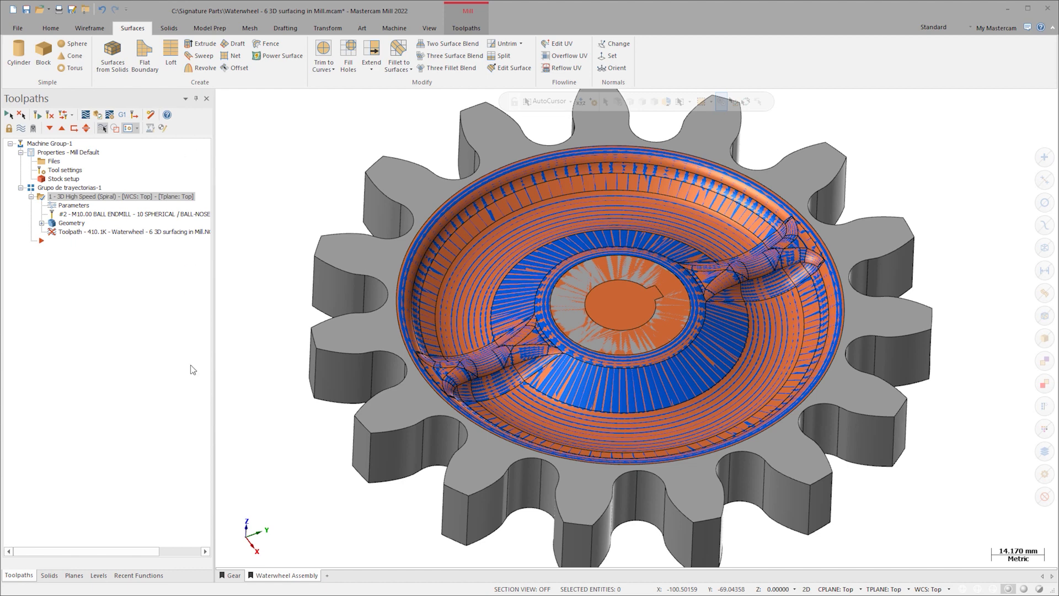
Make level 6 Flow Surface visible and view the gear isometrically
left_click(99, 575)
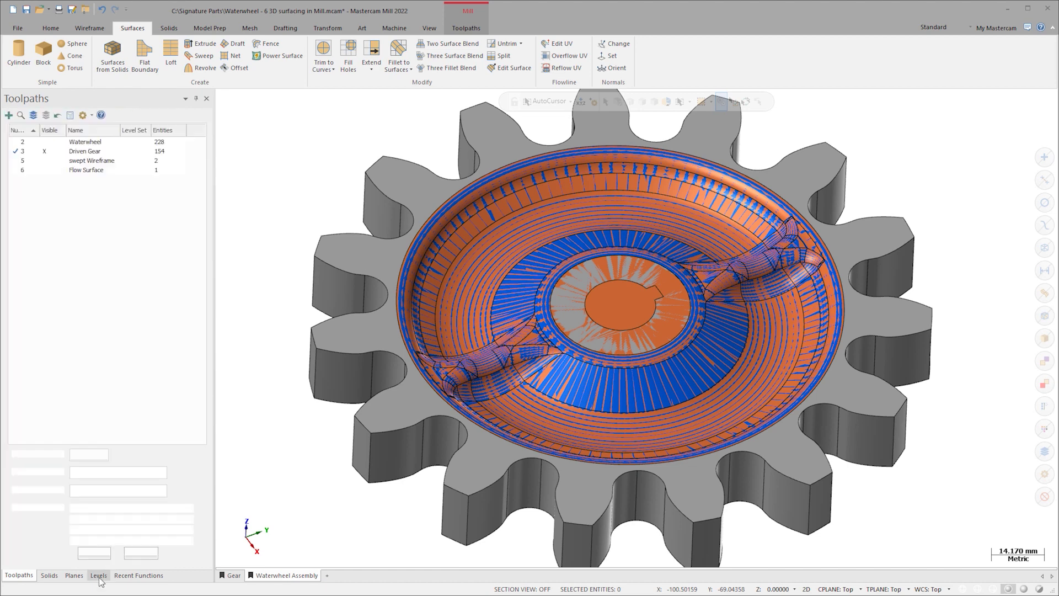
left_click(44, 170)
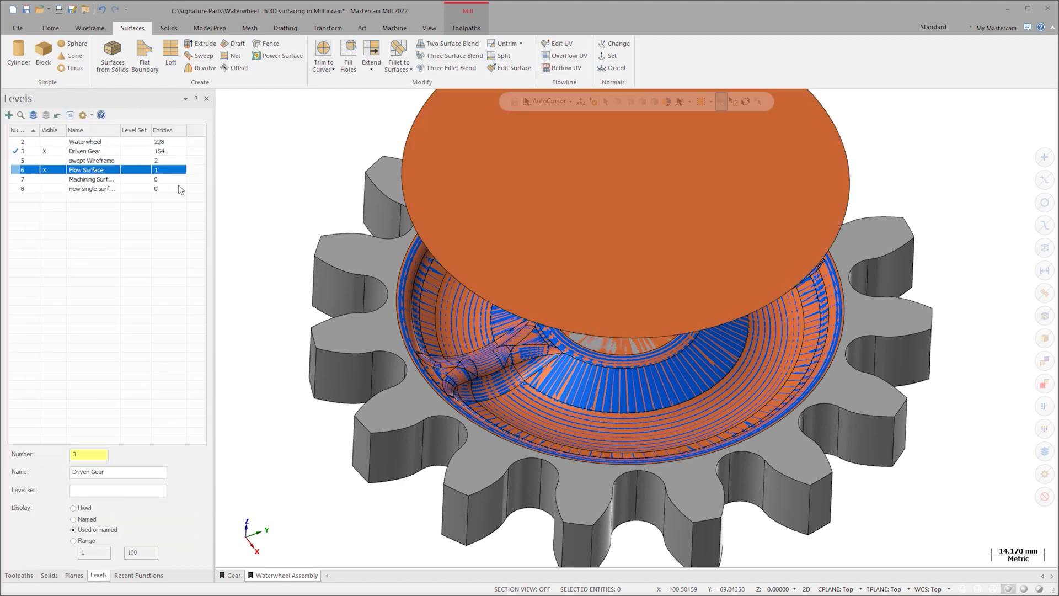
key("alt+7")
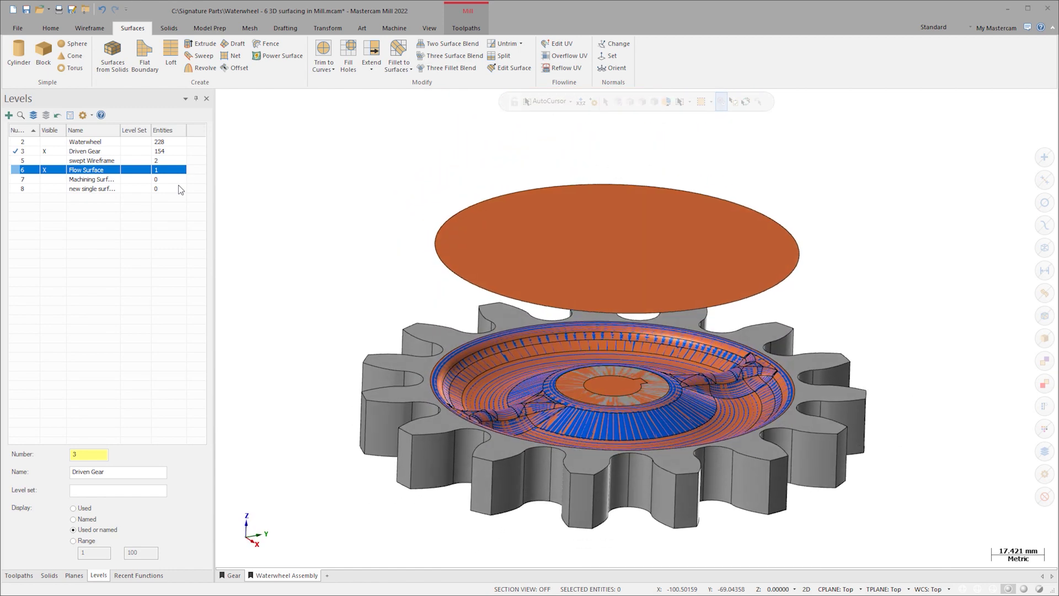
Edit the flow disc's UV flowlines to 40 U and 20 V
left_click(561, 43)
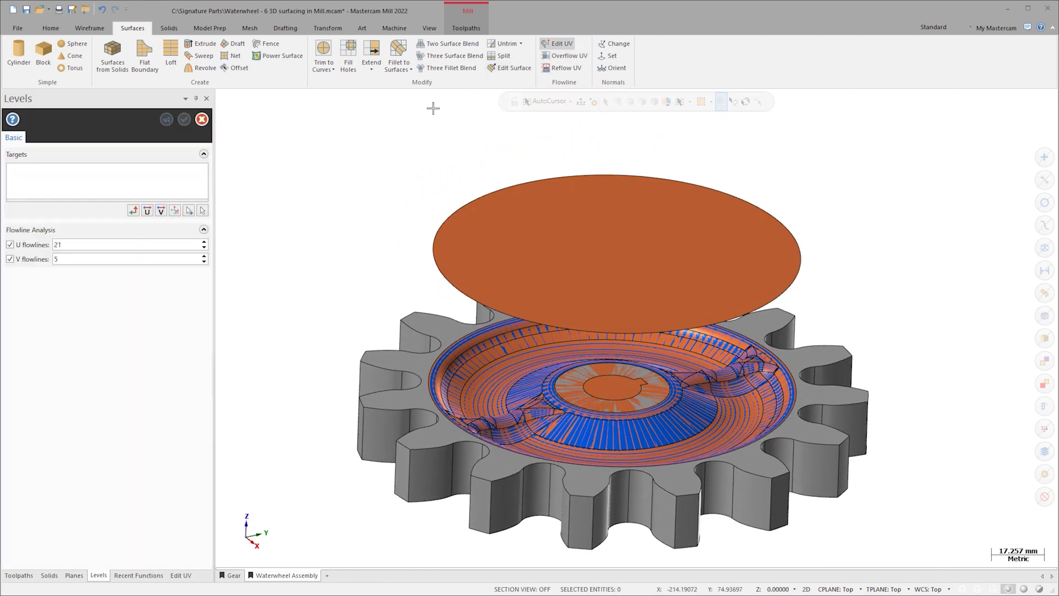
left_click(583, 125)
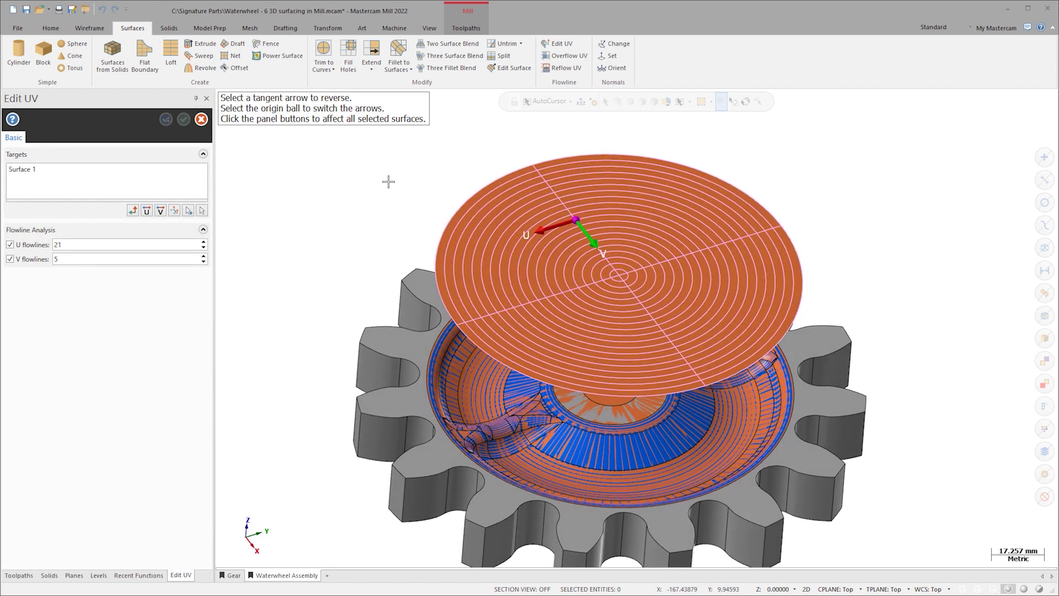
double_click(71, 244)
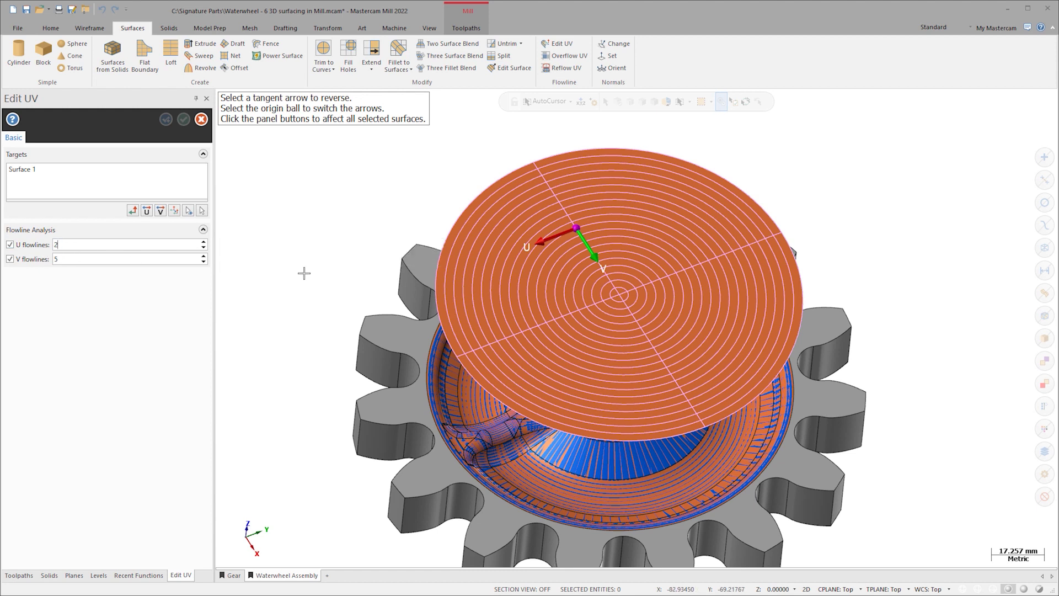
type("0")
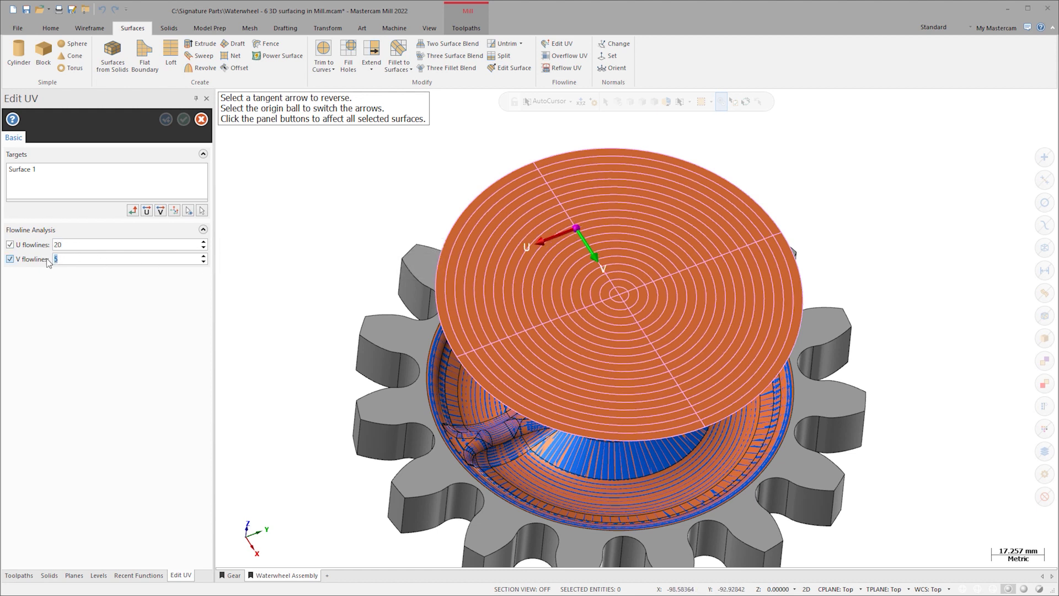
type("20")
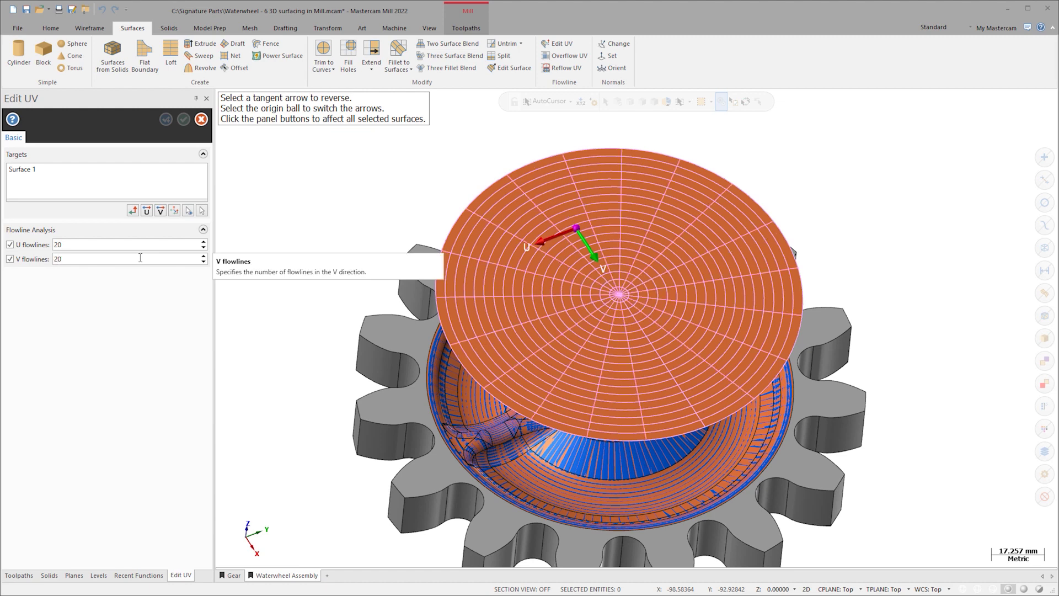
key("shift+Tab")
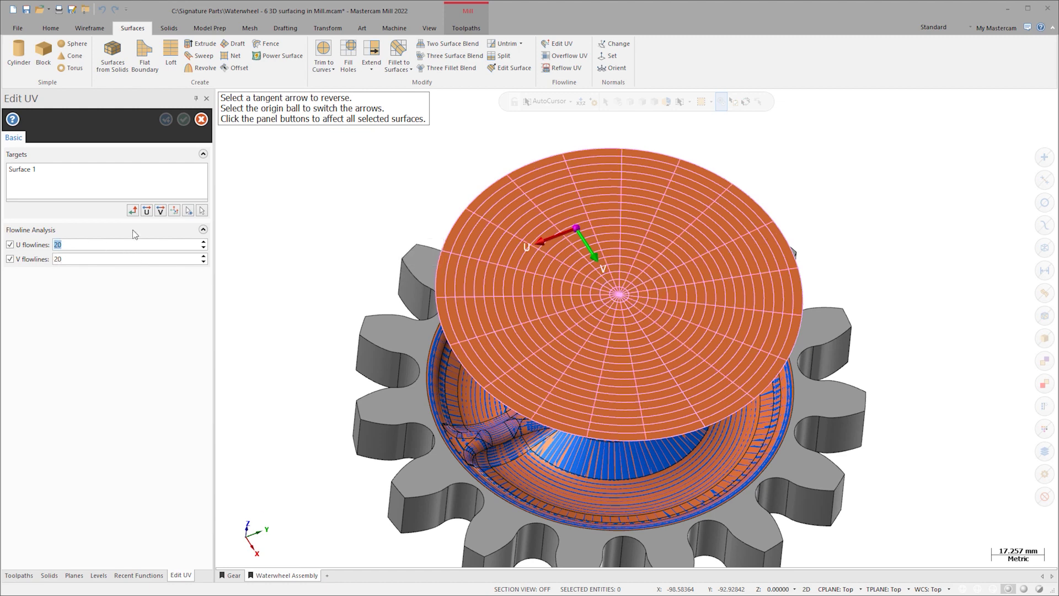
type("0")
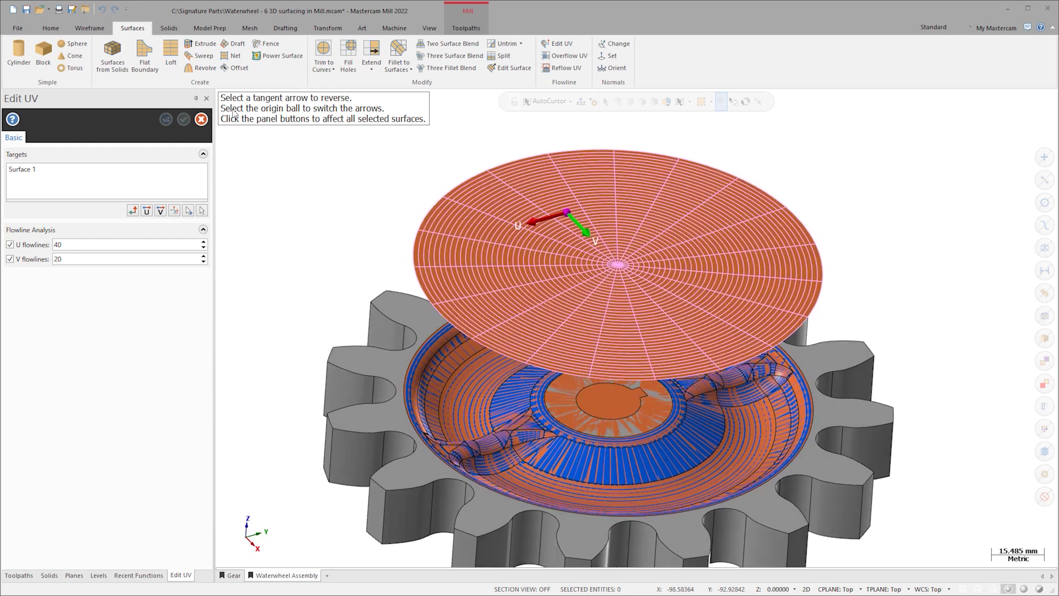
Make level 8 'new single surface' current and start Overflow UV with the disc as flow surface
left_click(201, 120)
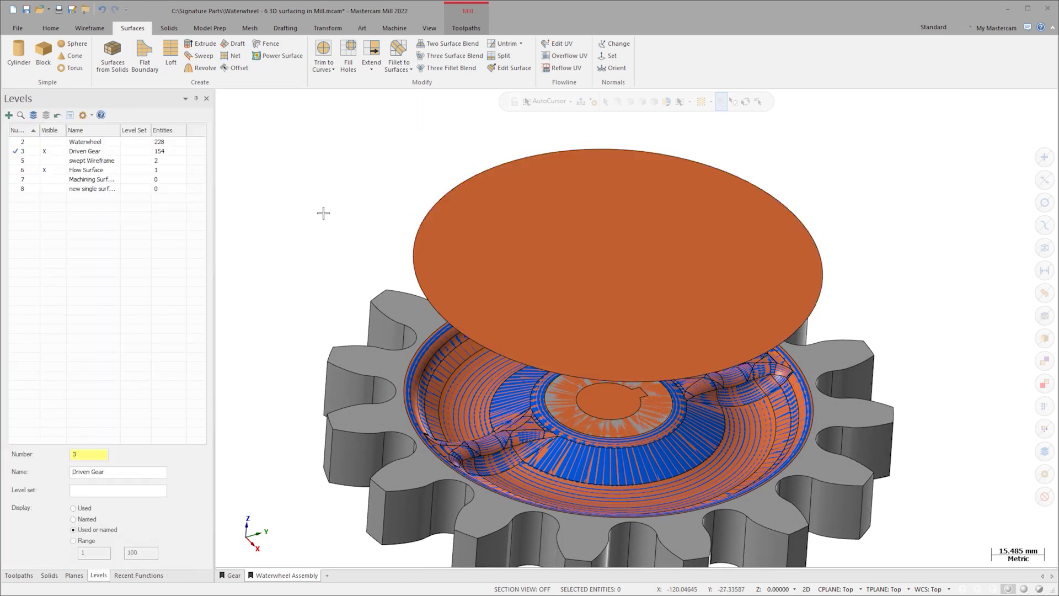
left_click(15, 189)
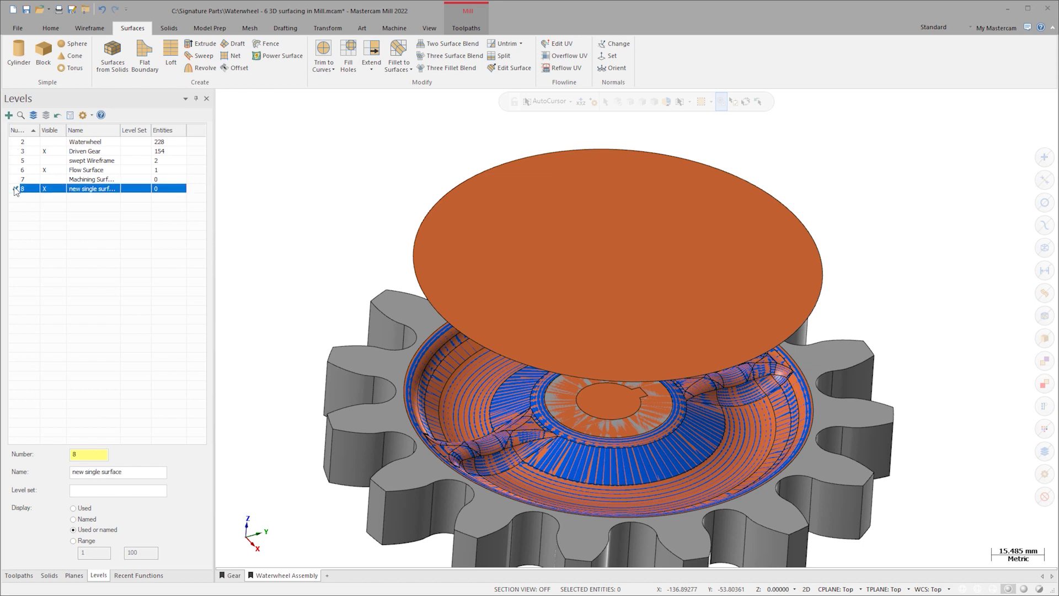
left_click(565, 56)
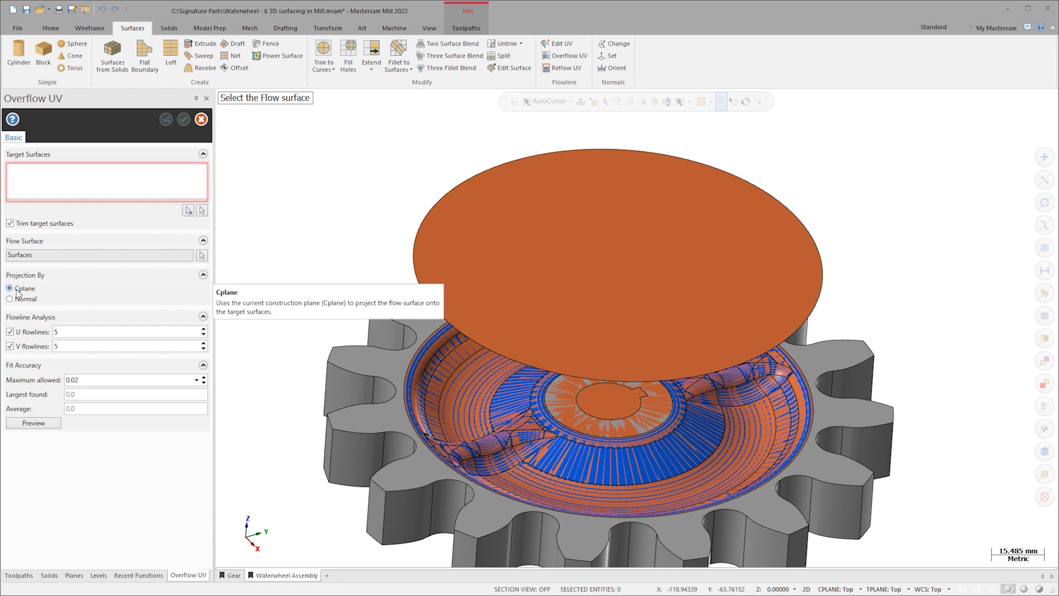
left_click(673, 299)
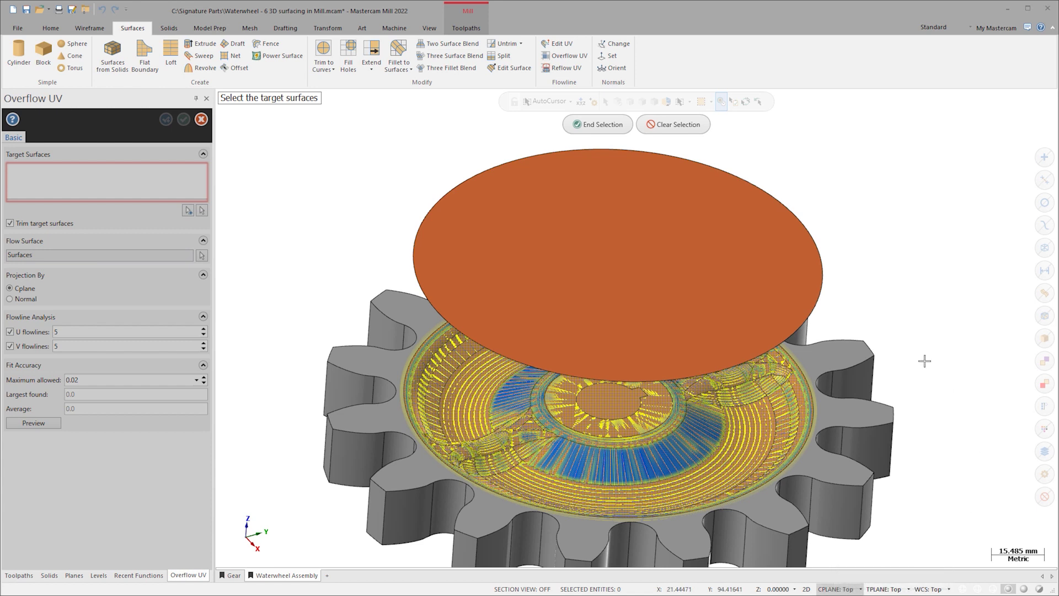
middle_click_drag(924, 360, 920, 340)
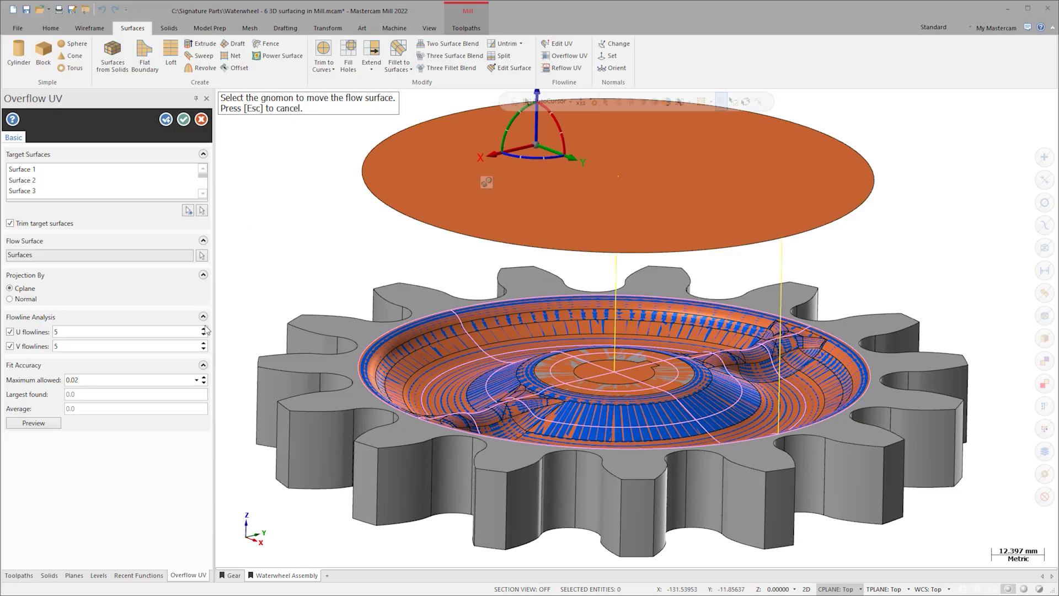
Raise the Overflow UV surface's U and V flowlines to 10 each
left_click(204, 330)
left_click(204, 343)
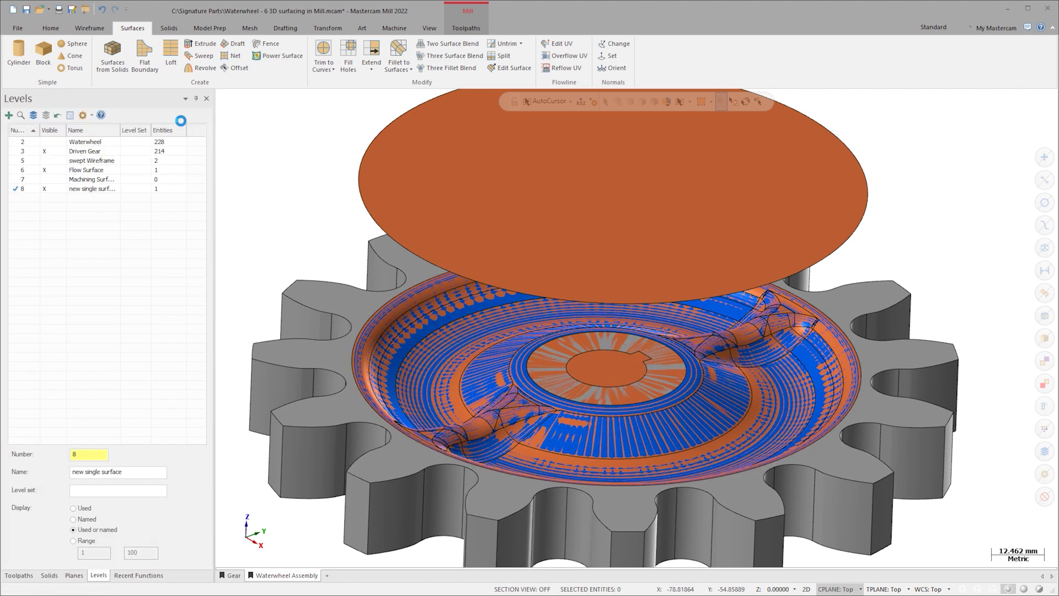
Hide the Flow Surface and Driven Gear levels, leaving only the merged dish surface
left_click(44, 170)
left_click(45, 151)
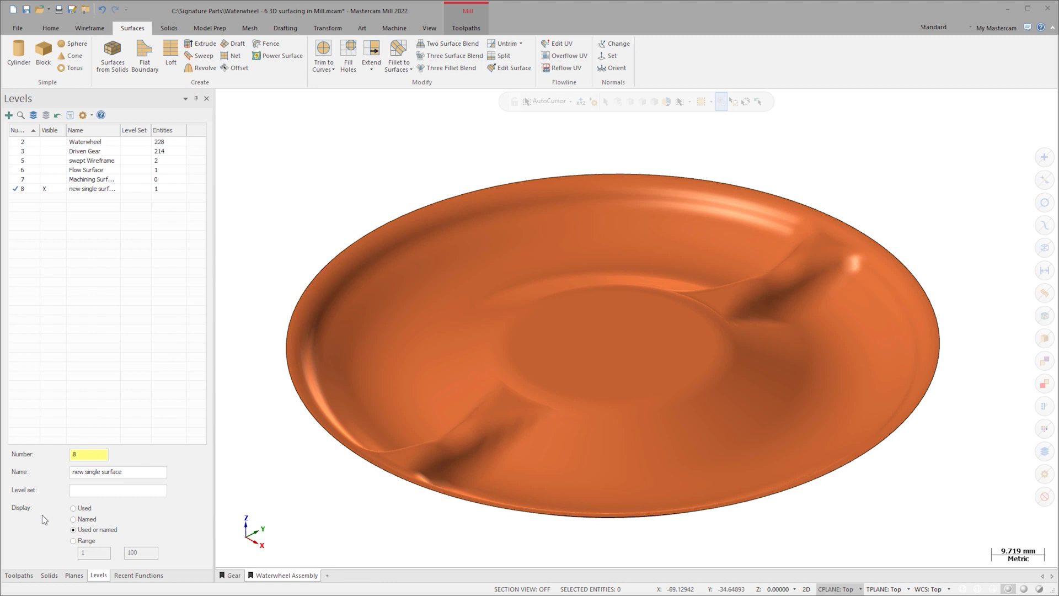
left_click(16, 575)
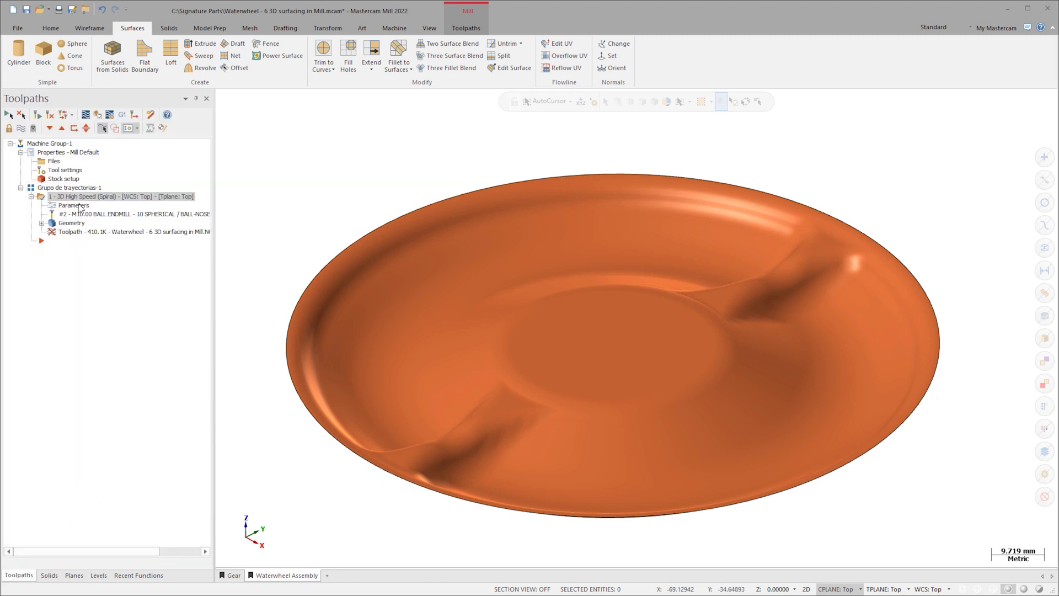
Reassign the spiral toolpath's machining geometry to the single merged dish surface and regenerate it
left_click(82, 205)
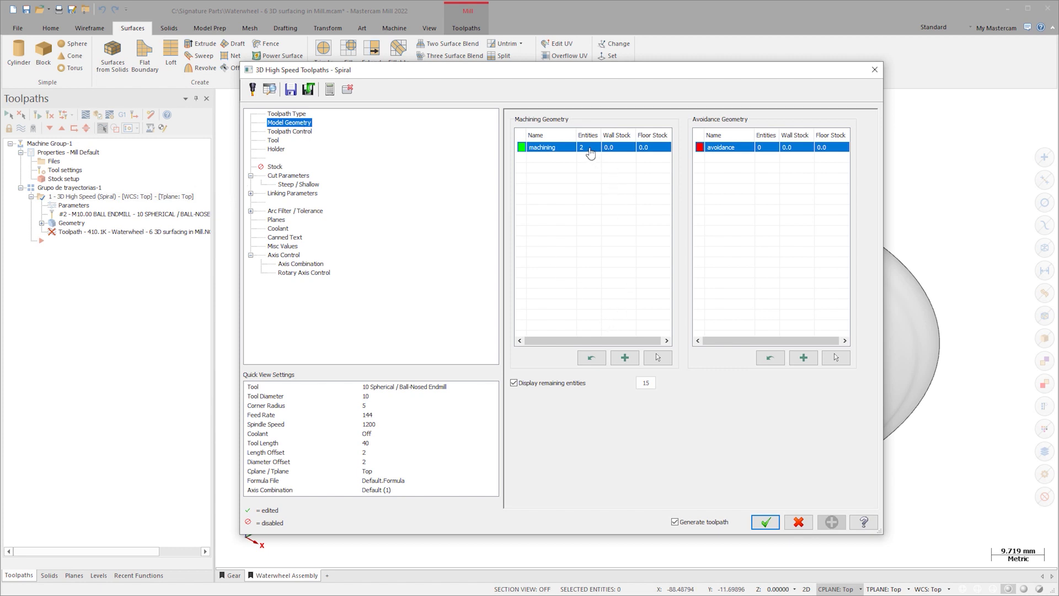
left_click(658, 359)
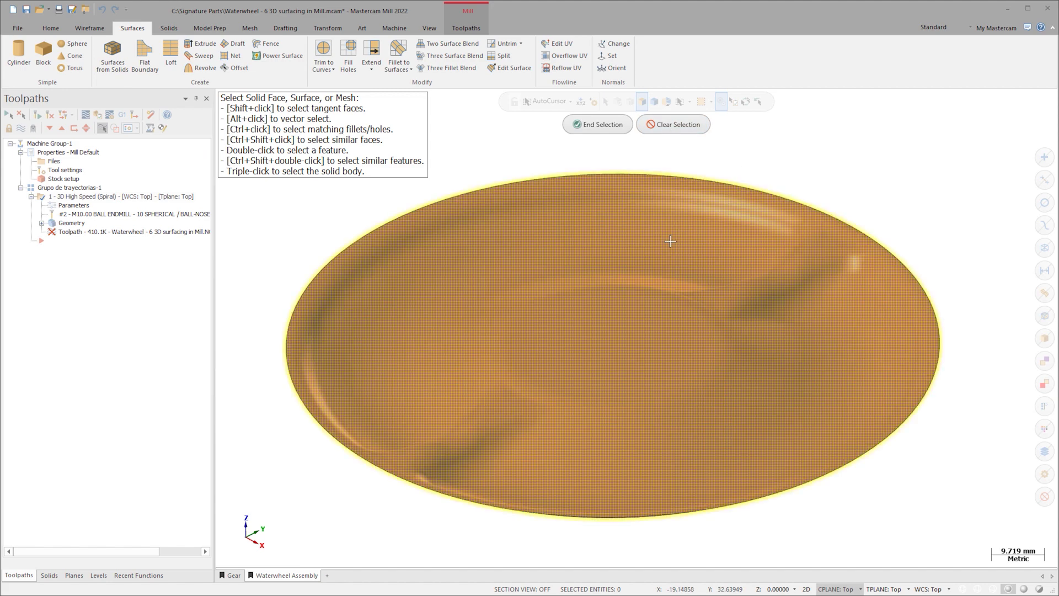
left_click(602, 124)
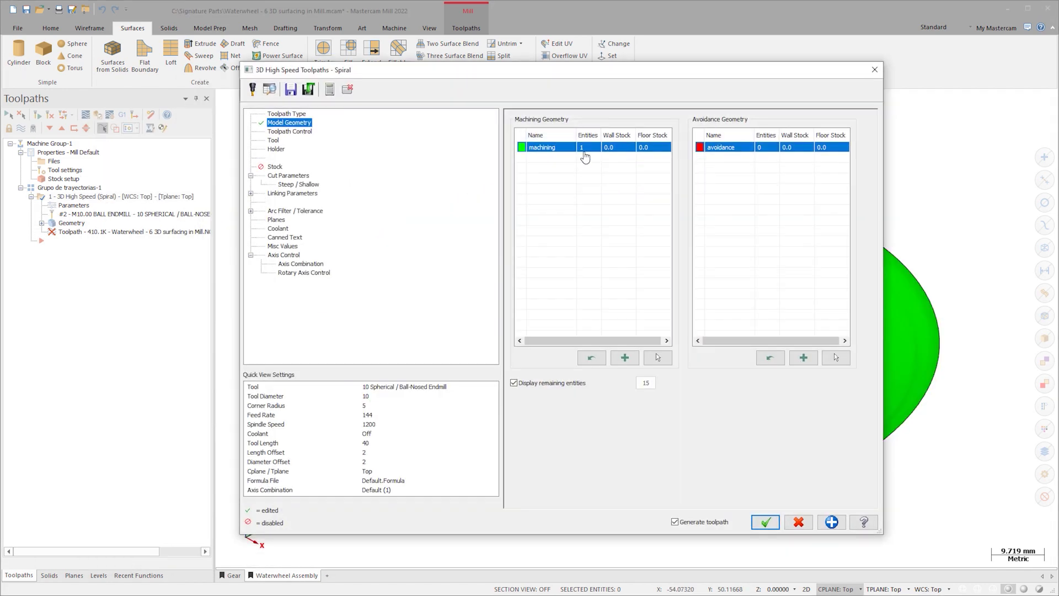
left_click(765, 522)
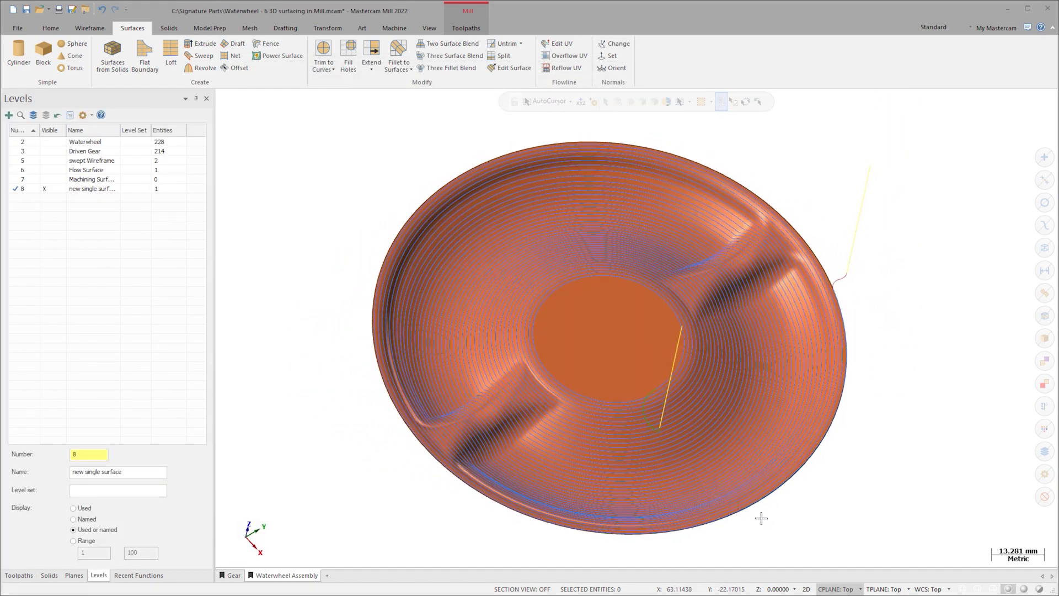
Backplot the 3D high-speed spiral toolpath at increased playback speed
left_click(18, 576)
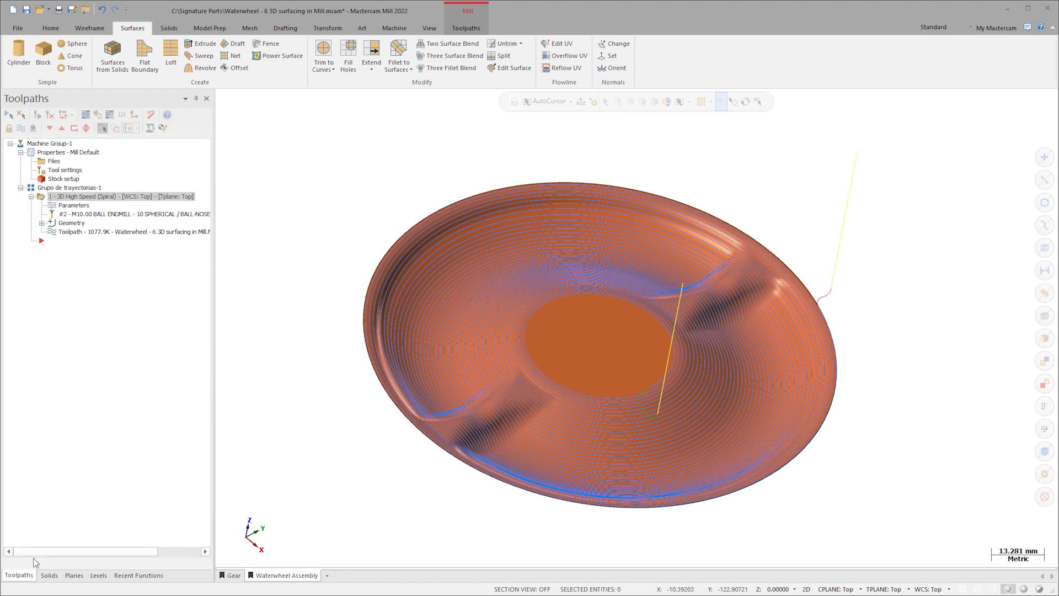
left_click(89, 127)
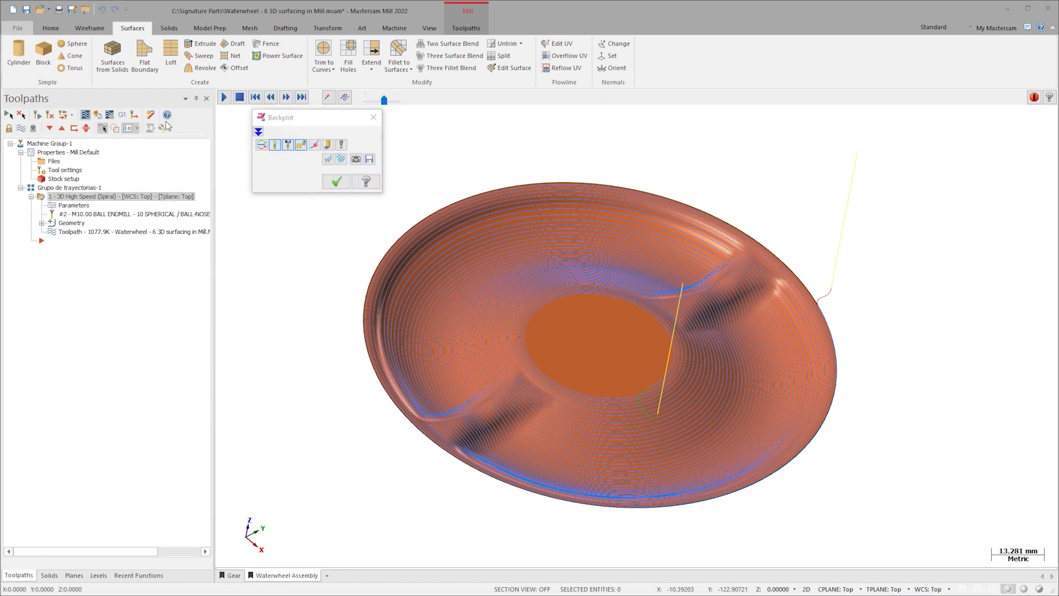
left_click(224, 97)
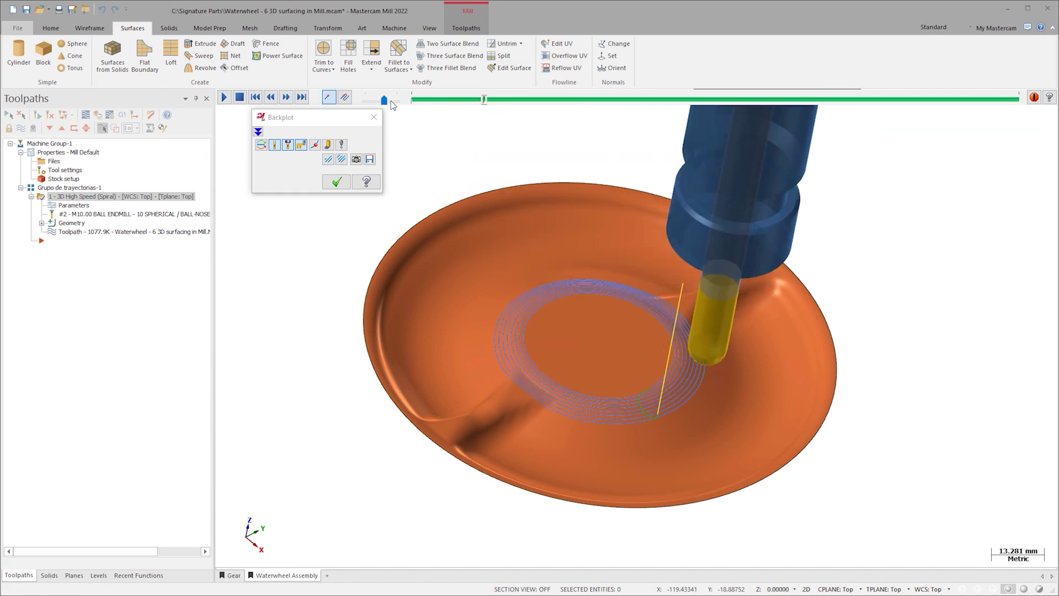
left_click_drag(383, 100, 392, 101)
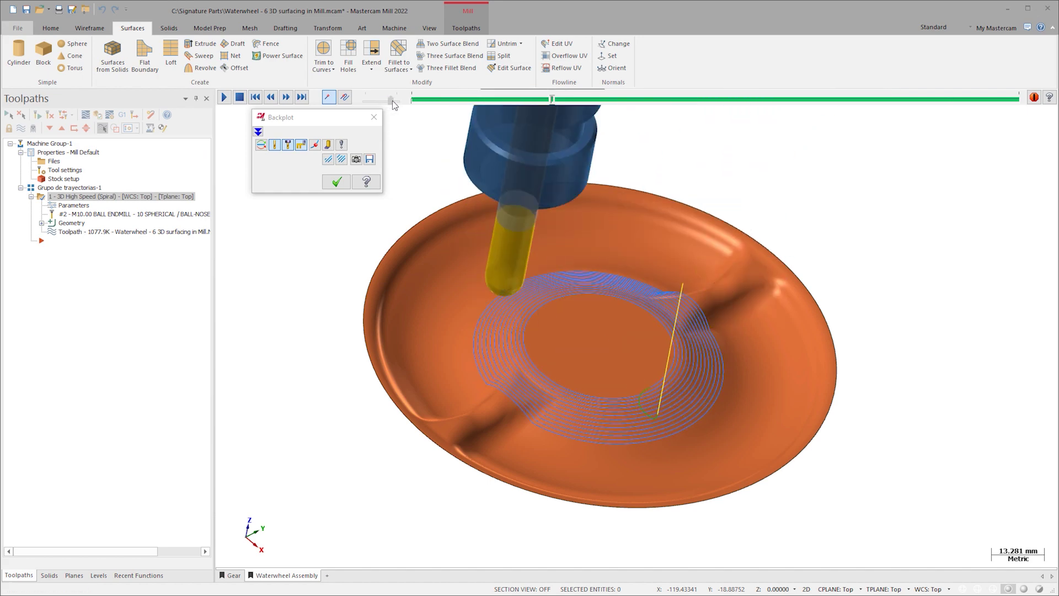